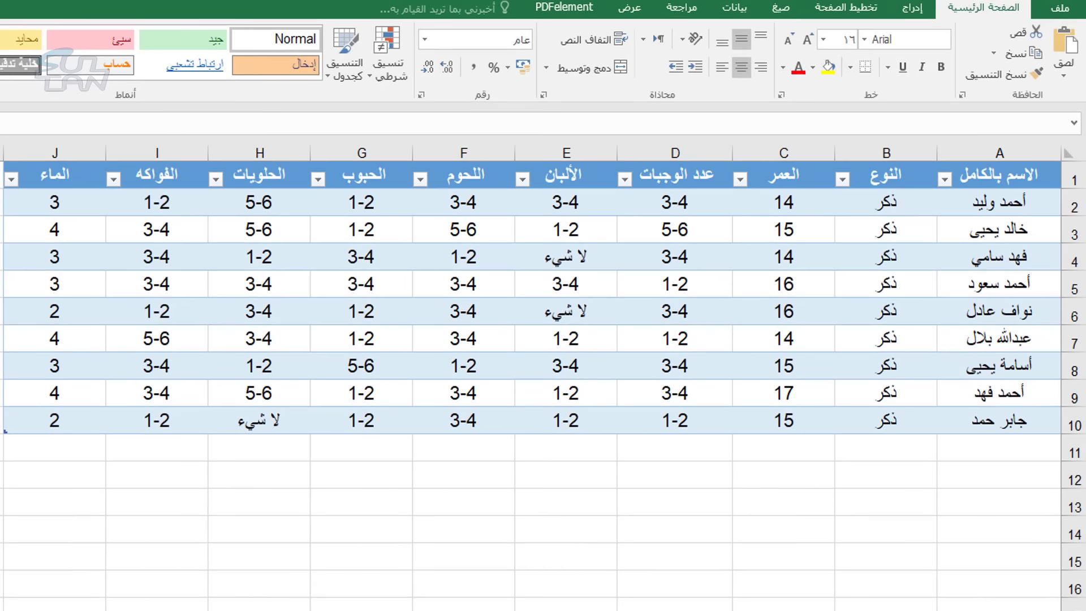
Select the table's header row and examine the filter list of the الاسم بالكامل column
drag(1073, 207, 1078, 436)
drag(1012, 150, 56, 139)
click(1077, 178)
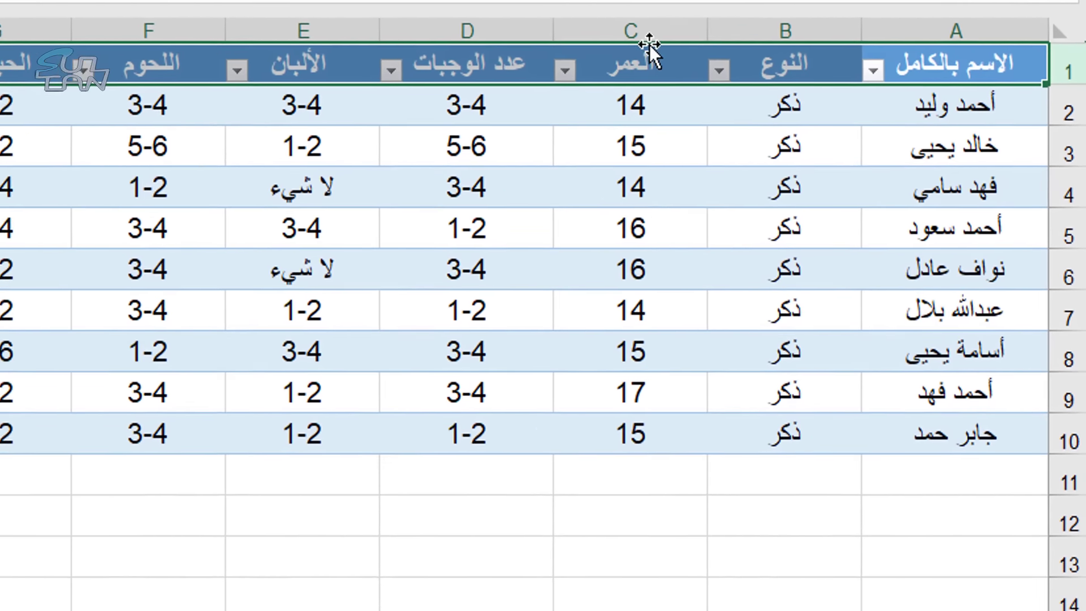
click(862, 54)
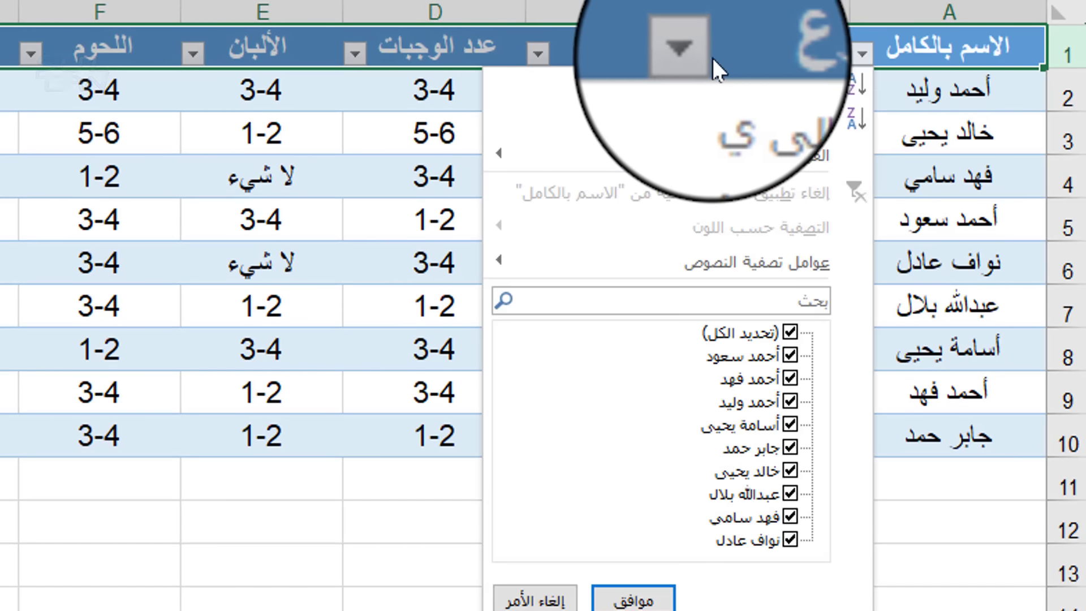
click(699, 56)
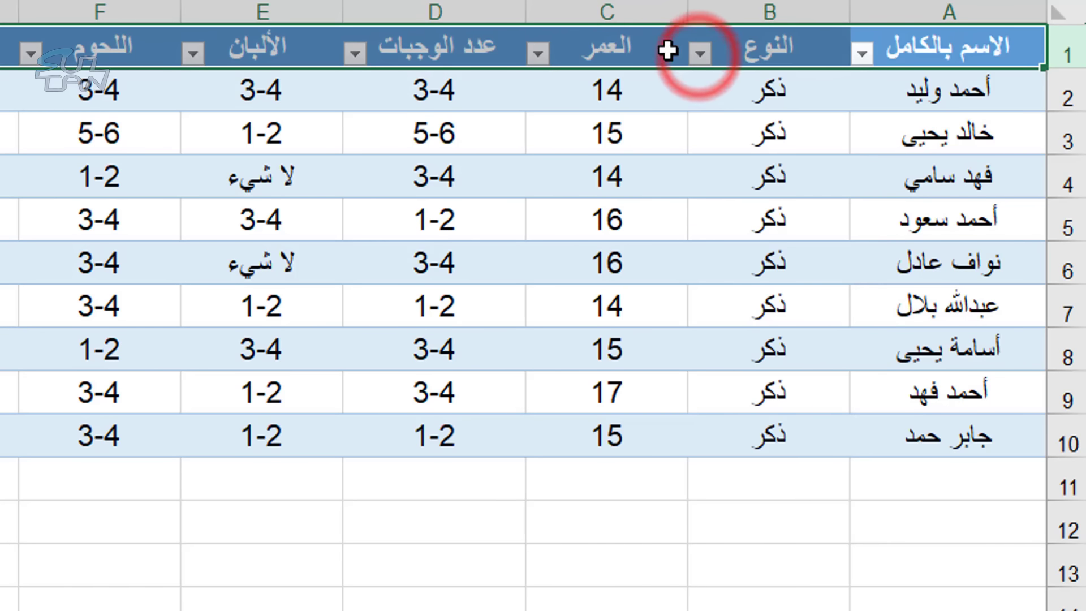
Filter the العمر column so only the rows with age 15 are shown
click(538, 55)
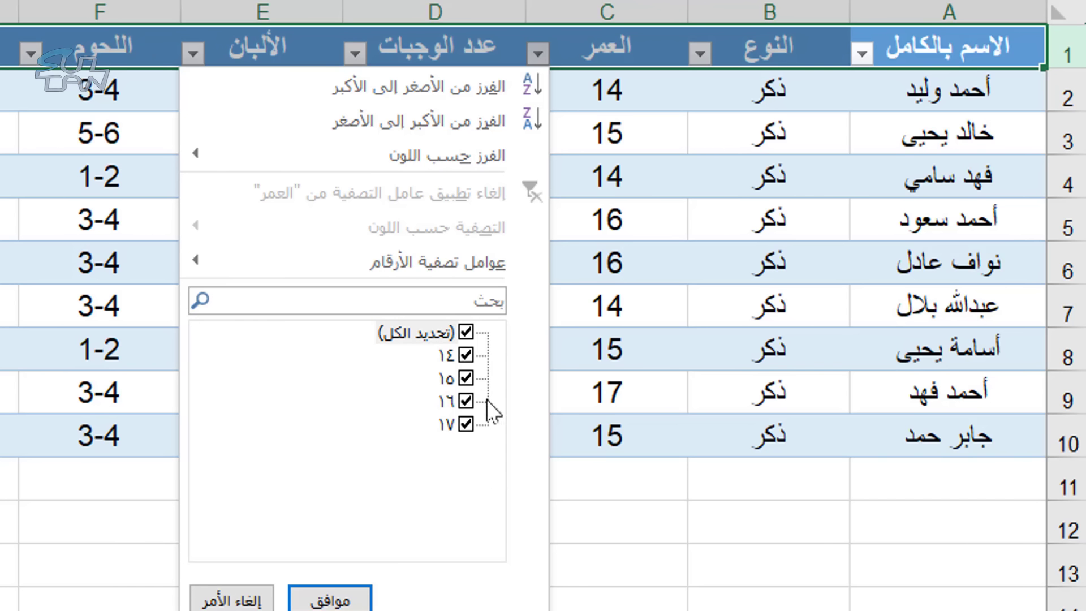
click(467, 333)
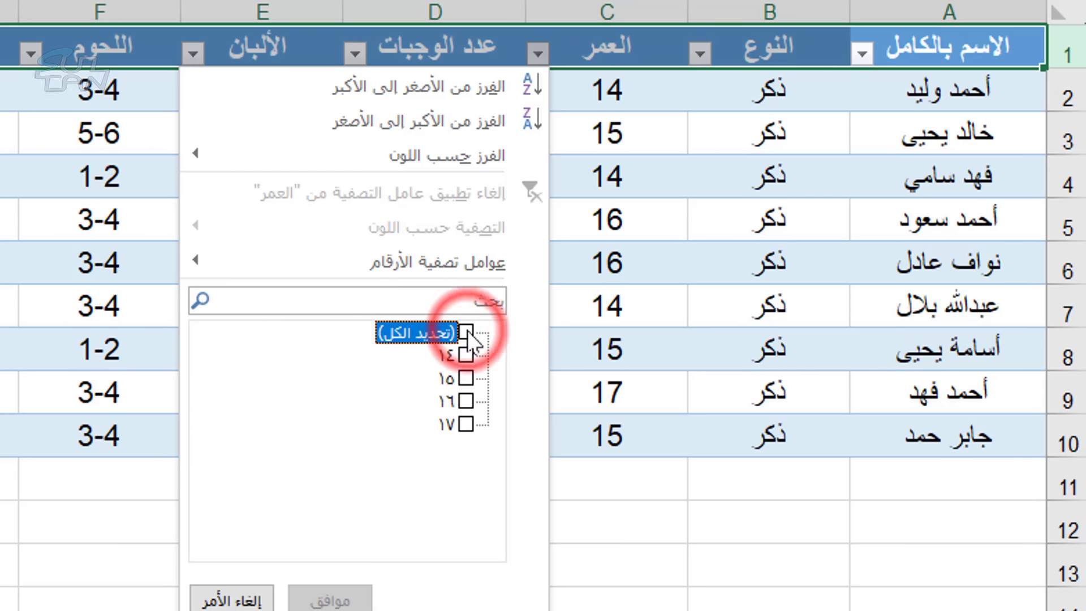
click(465, 378)
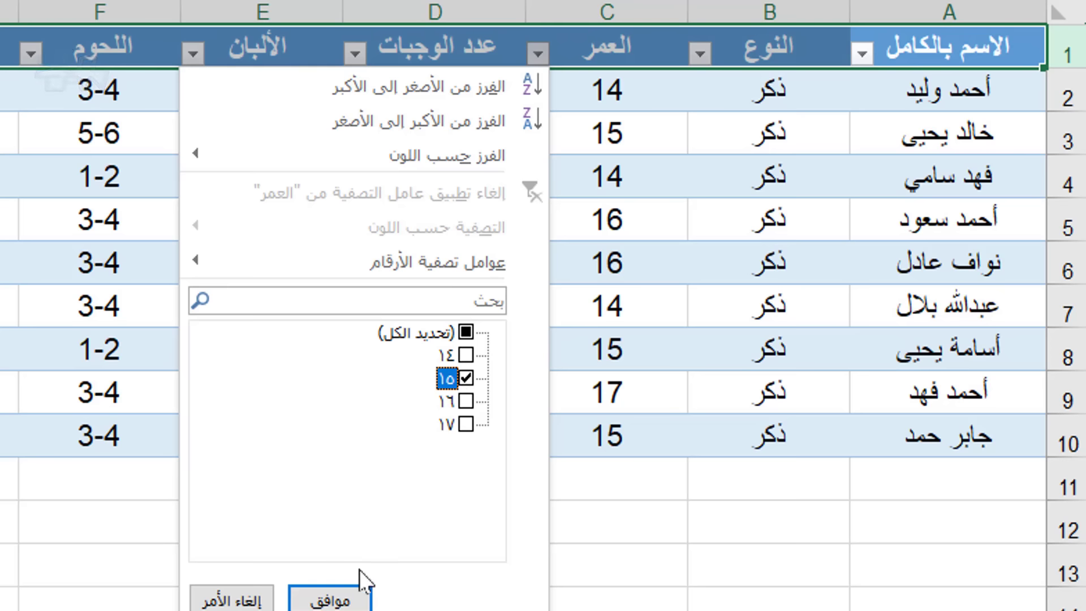
click(352, 588)
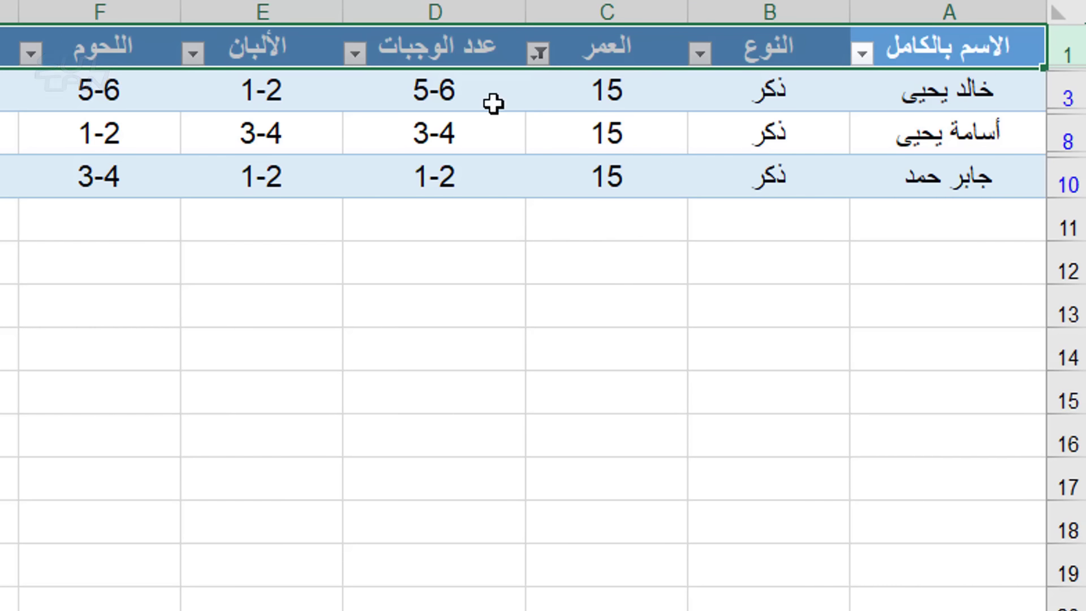
Add age 16 to the values shown by the العمر column's filter
click(535, 54)
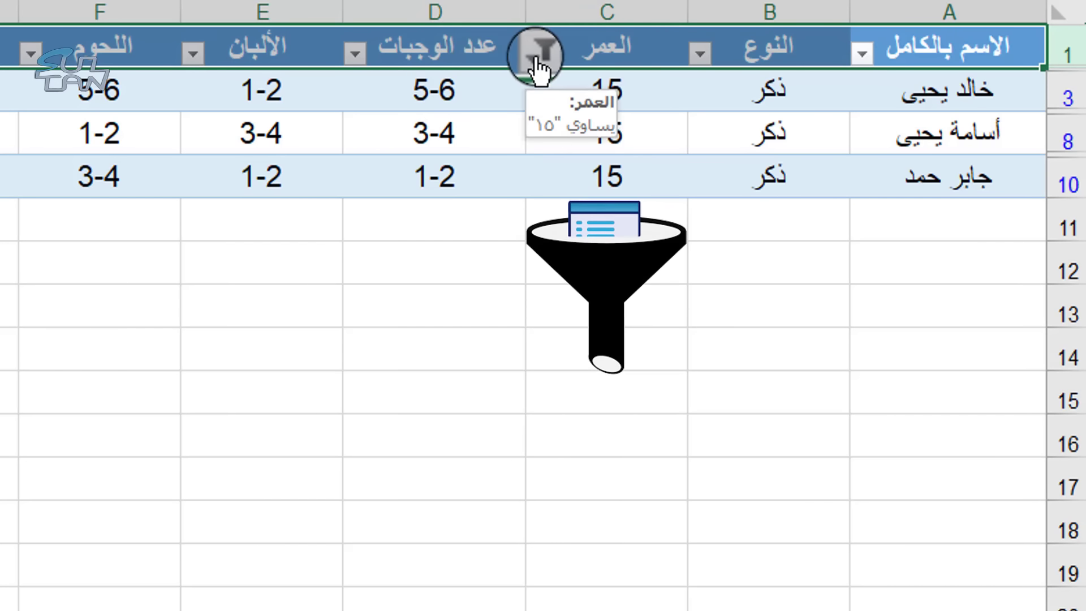
click(535, 54)
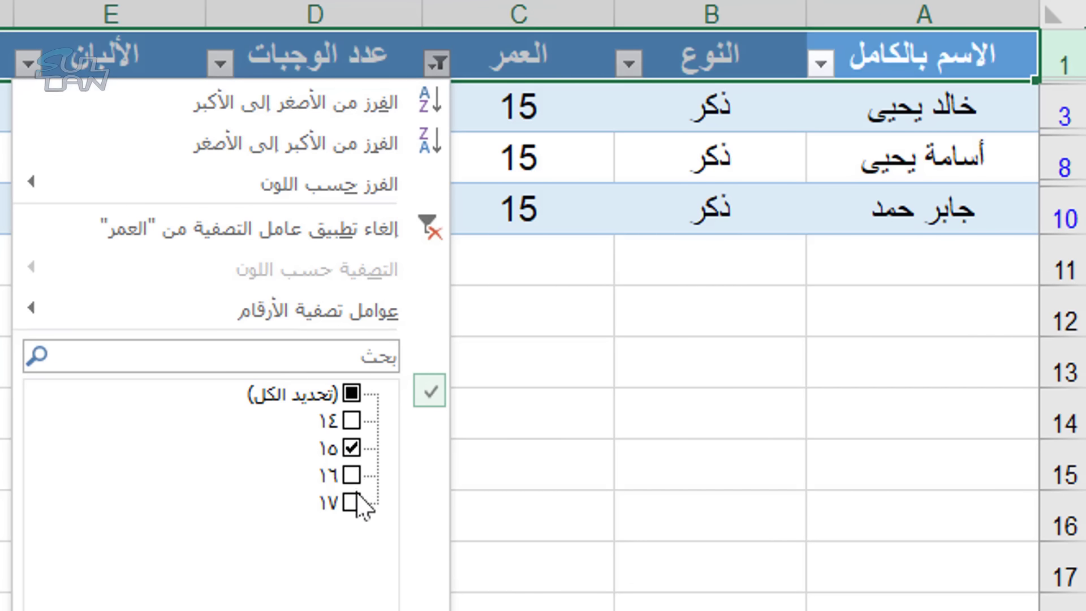
click(351, 473)
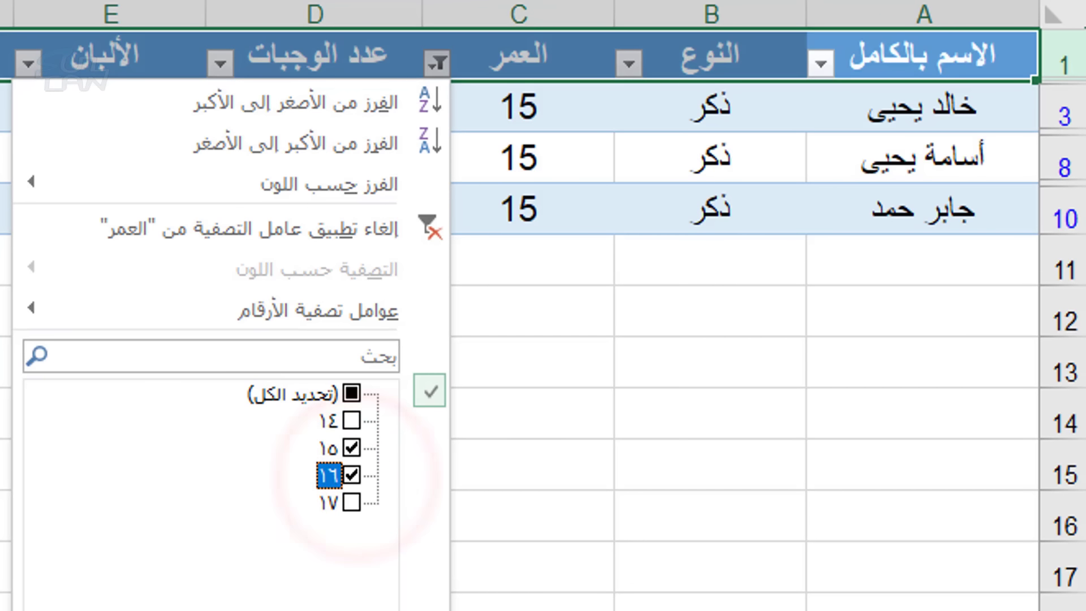
key(Return)
Select all values in the العمر column's filter so every row is shown again
click(437, 63)
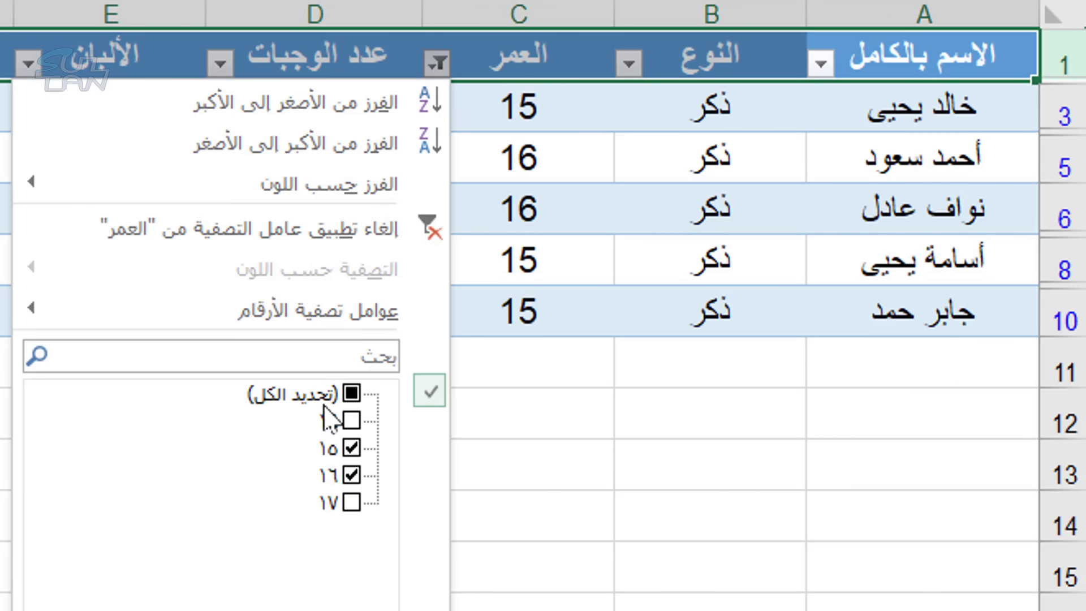
click(352, 393)
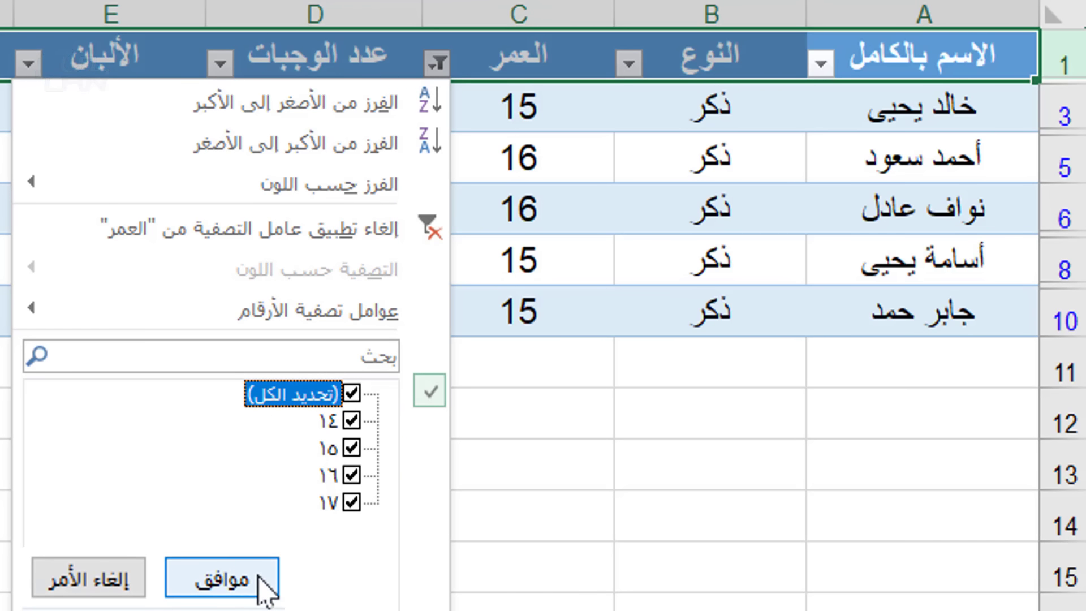
click(249, 583)
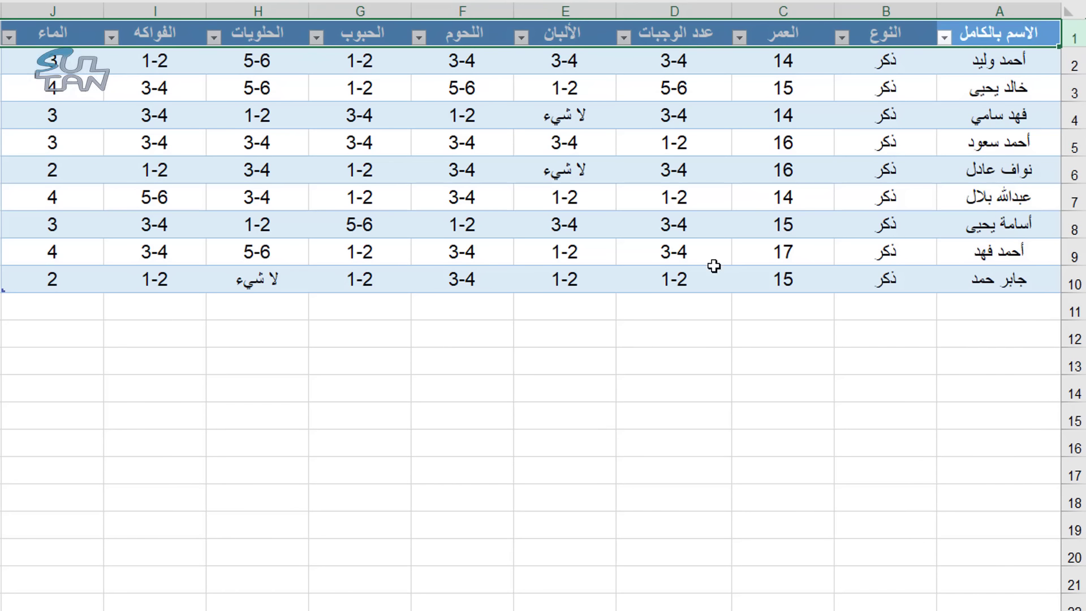
Enter the headers الاسم, العمر and الهاتف in cells L1, M1 and N1
click(891, 438)
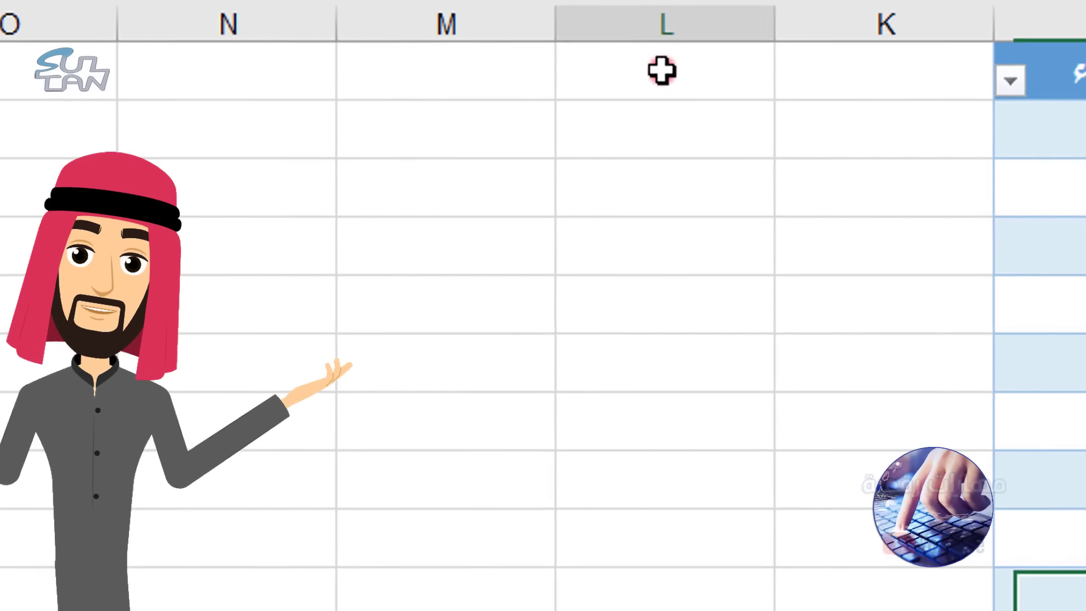
click(662, 71)
text(الاسم)
key(Tab)
text(العمر)
key(Tab)
text(الهاتف)
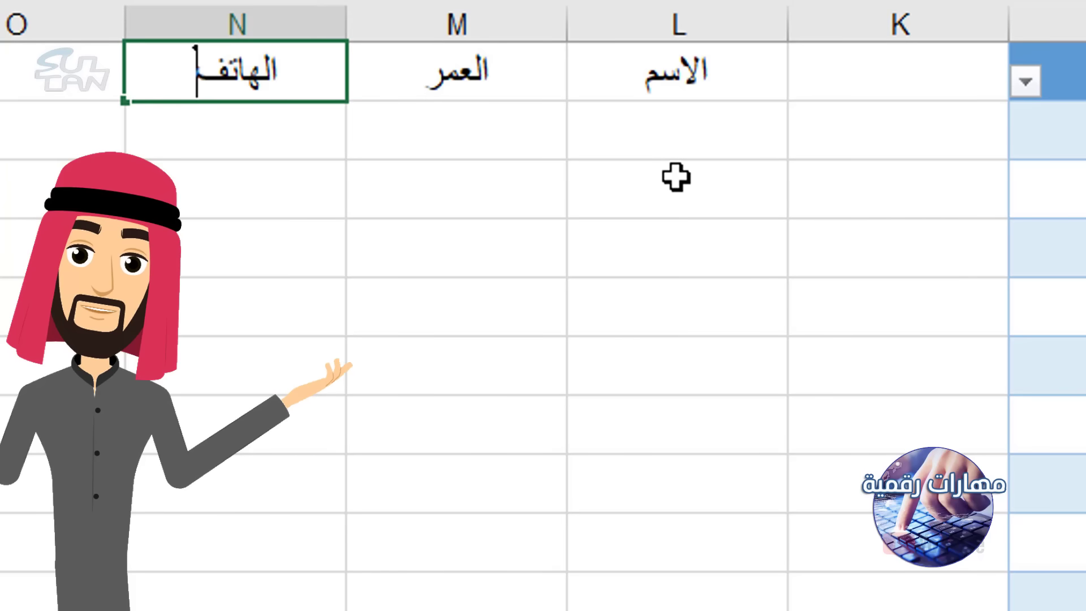
key(Return)
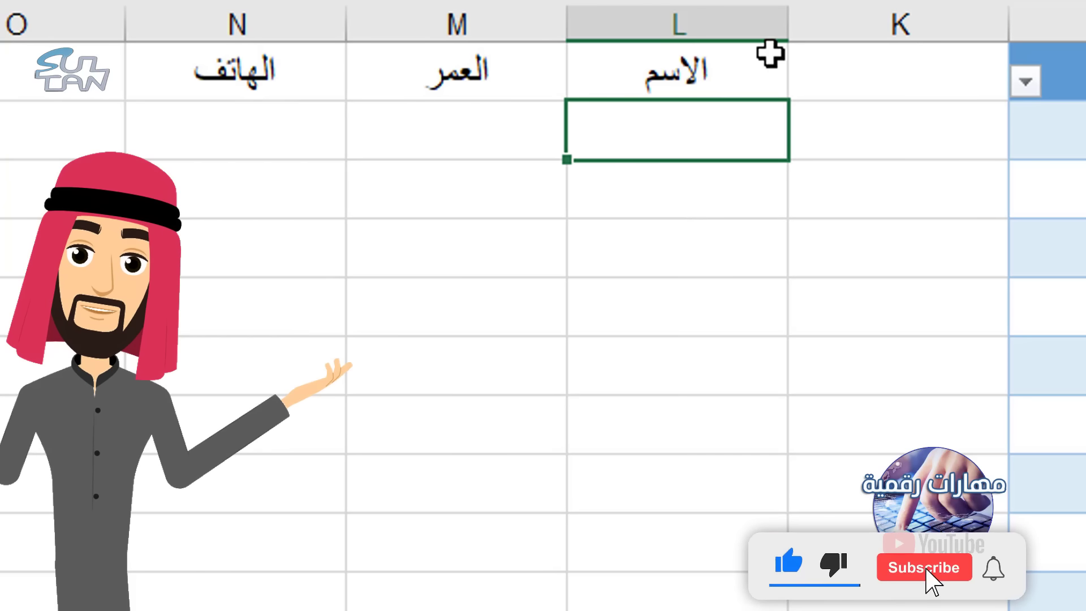
Format the range L1:N5 as a table with headers, using the light orange banded style
drag(731, 68, 308, 310)
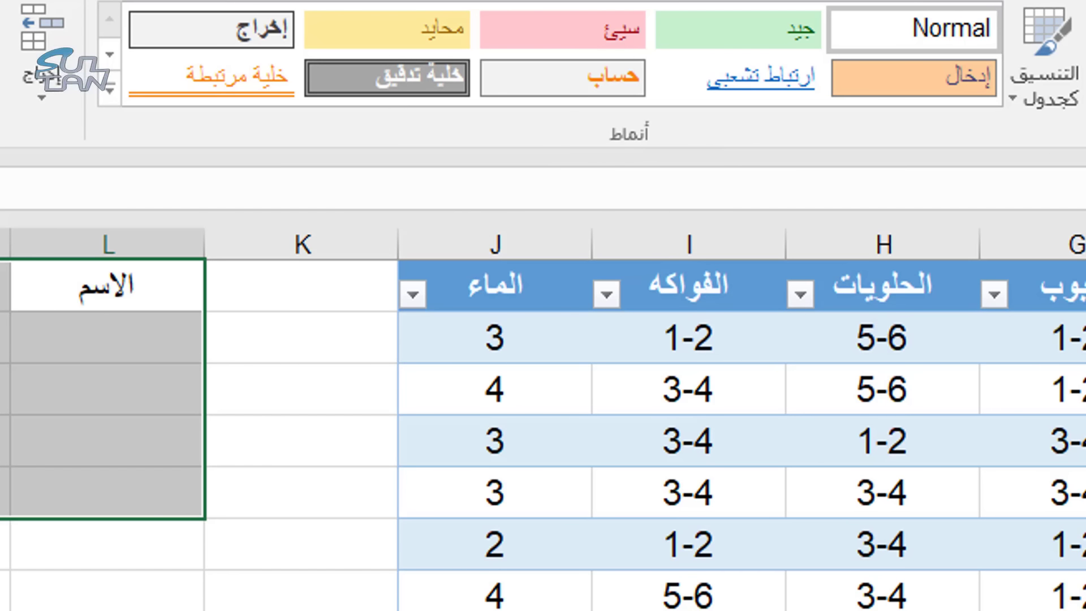
click(1046, 52)
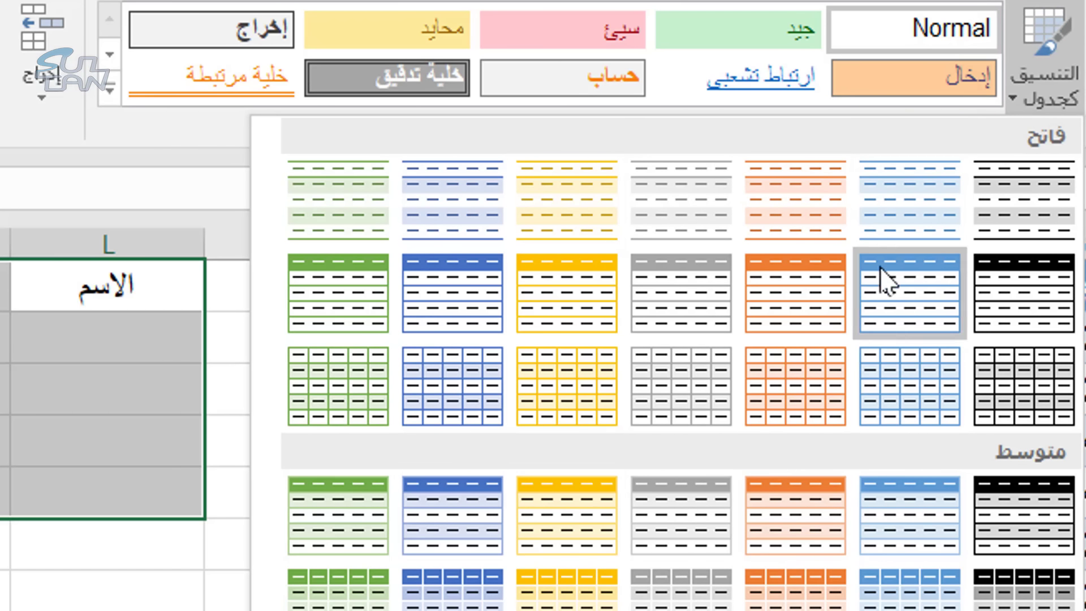
click(807, 203)
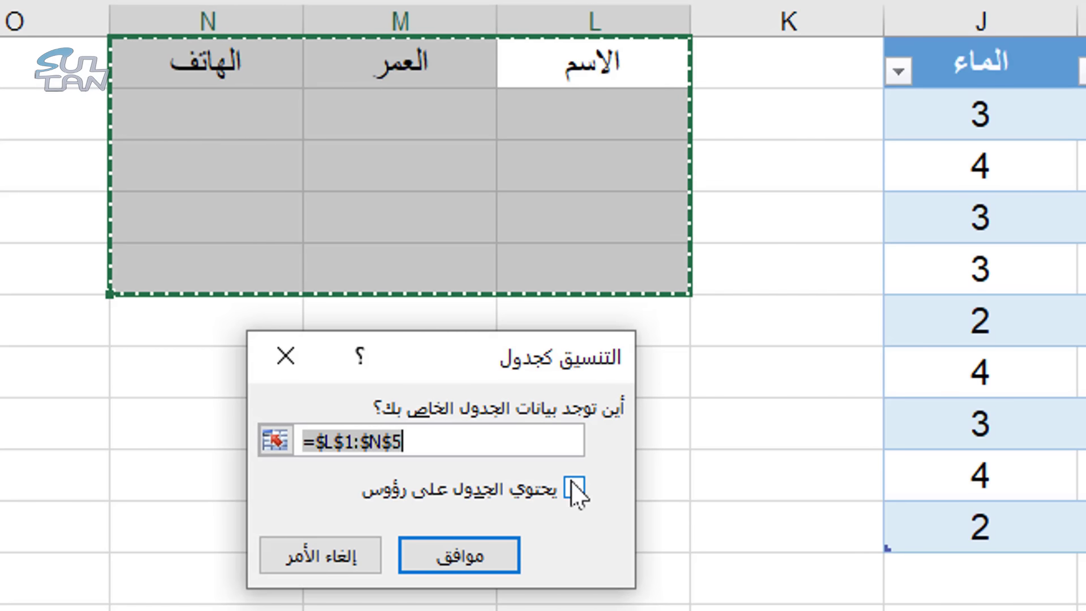
click(574, 487)
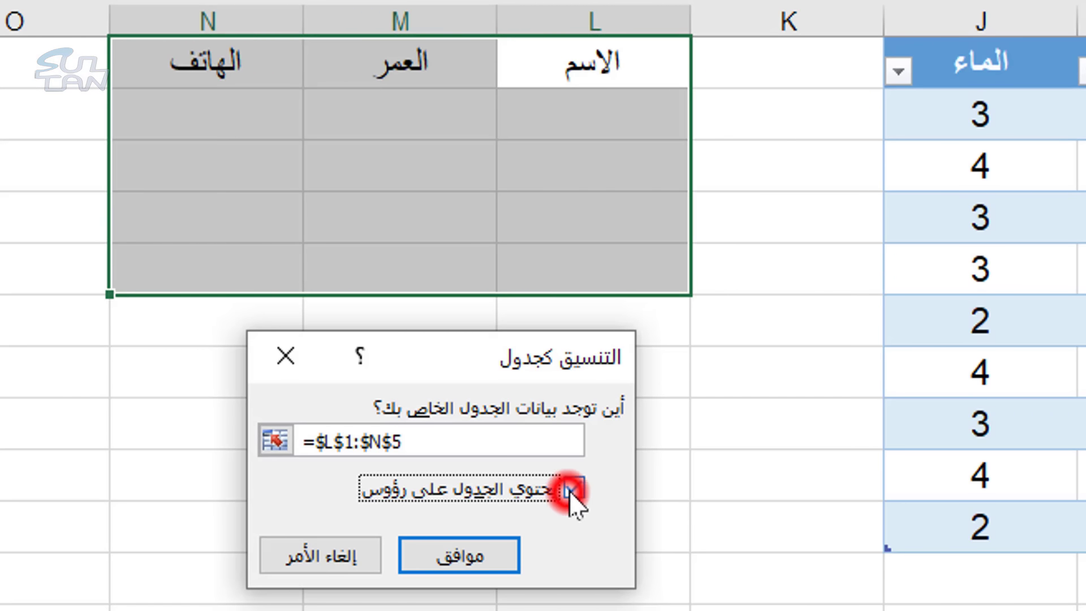
click(502, 550)
click(557, 356)
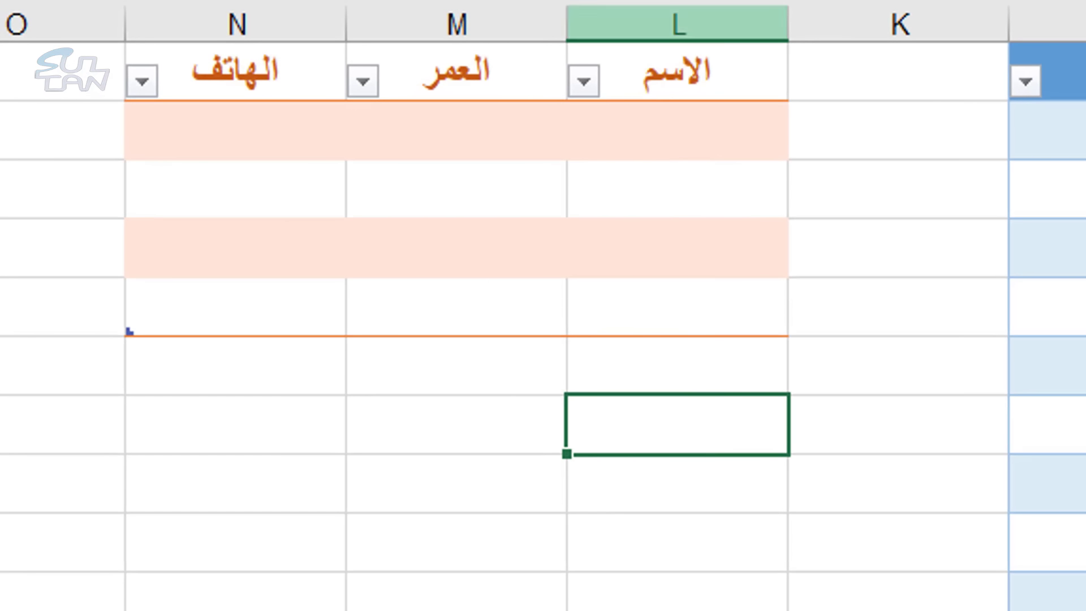
Enter 12, 13 and 15 down the new table's العمر column and open that column's filter list
click(584, 83)
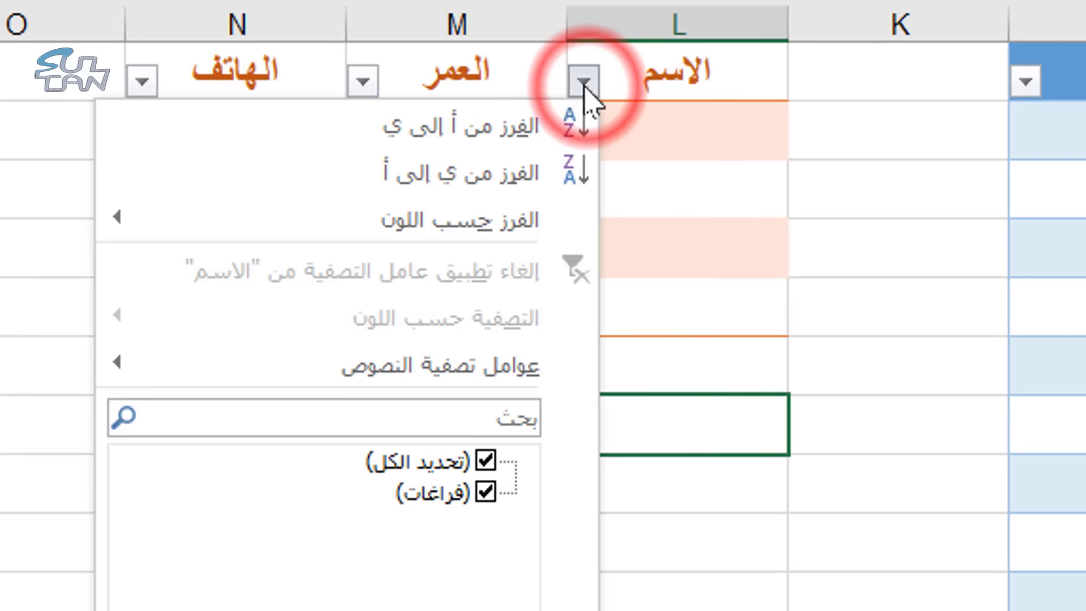
click(481, 133)
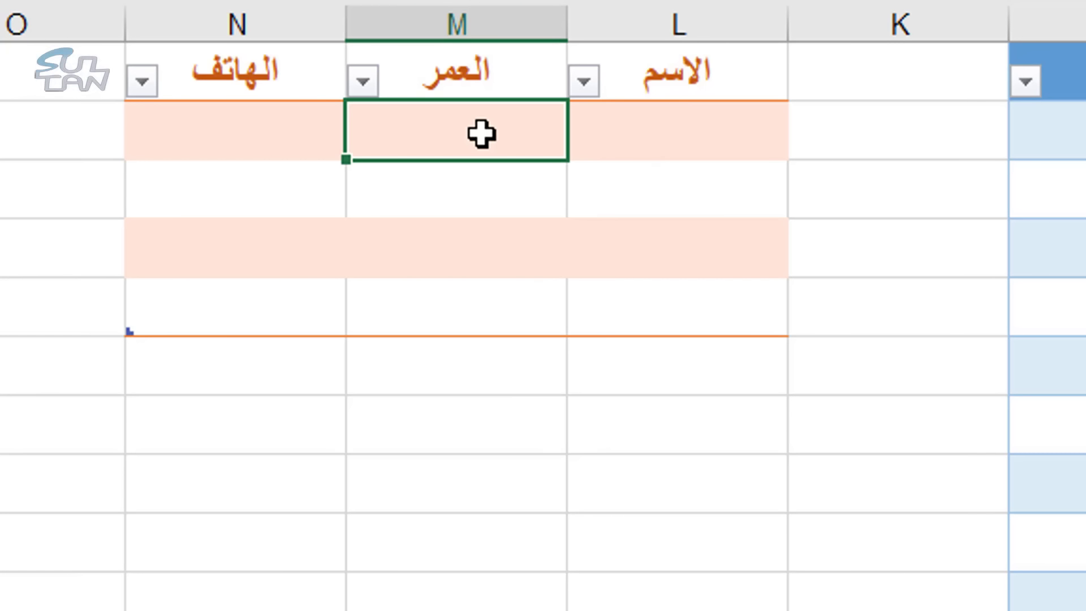
text(12)
key(Return)
text(13)
key(Return)
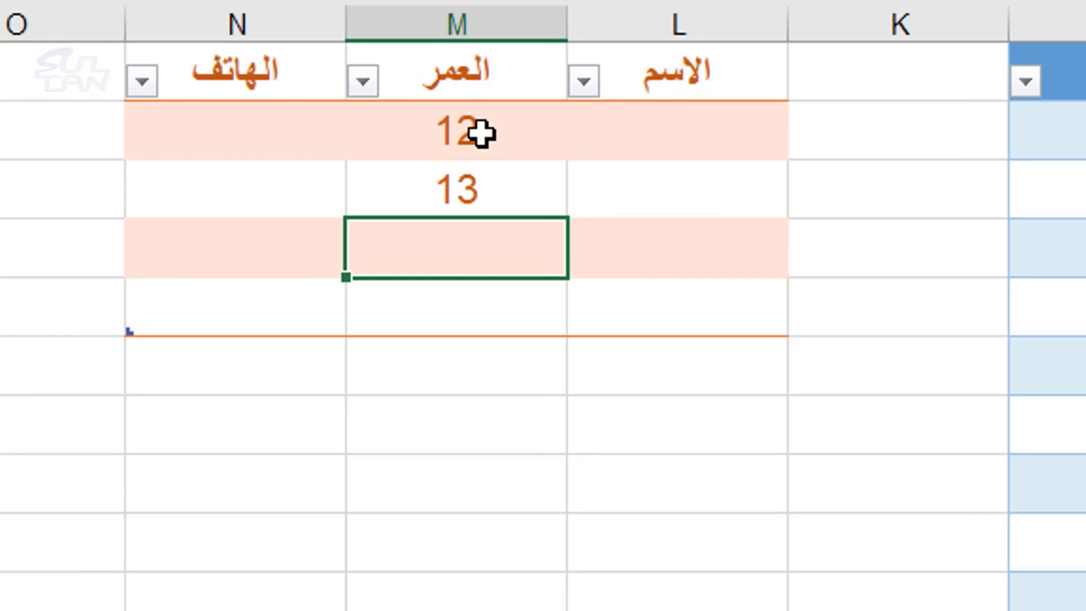
text(15)
key(Return)
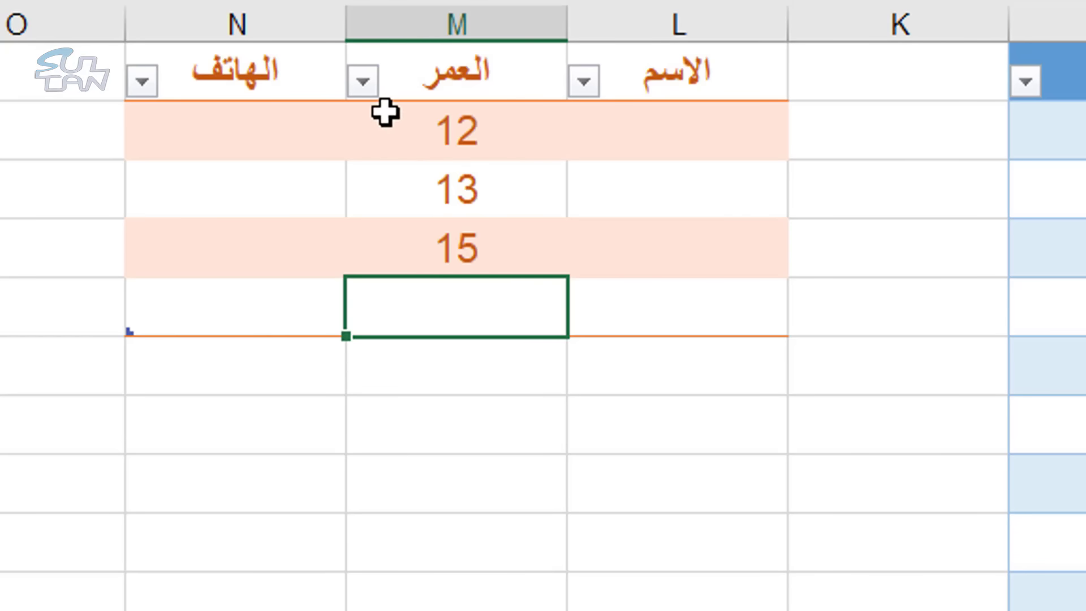
click(363, 81)
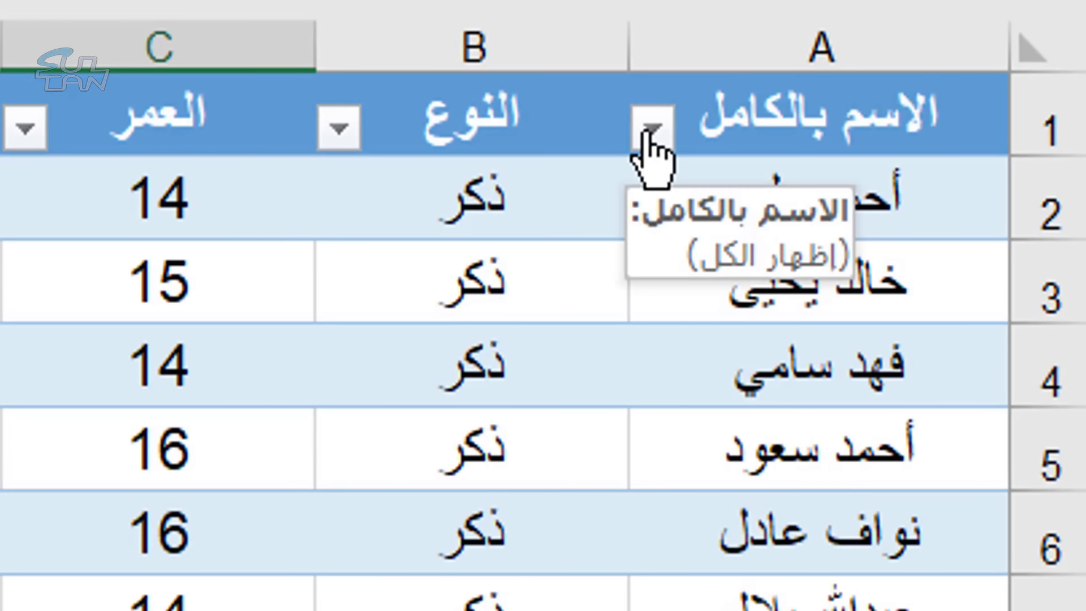
Sort the main table by الاسم بالكامل from أ to ي, and after that from ي to أ
click(650, 129)
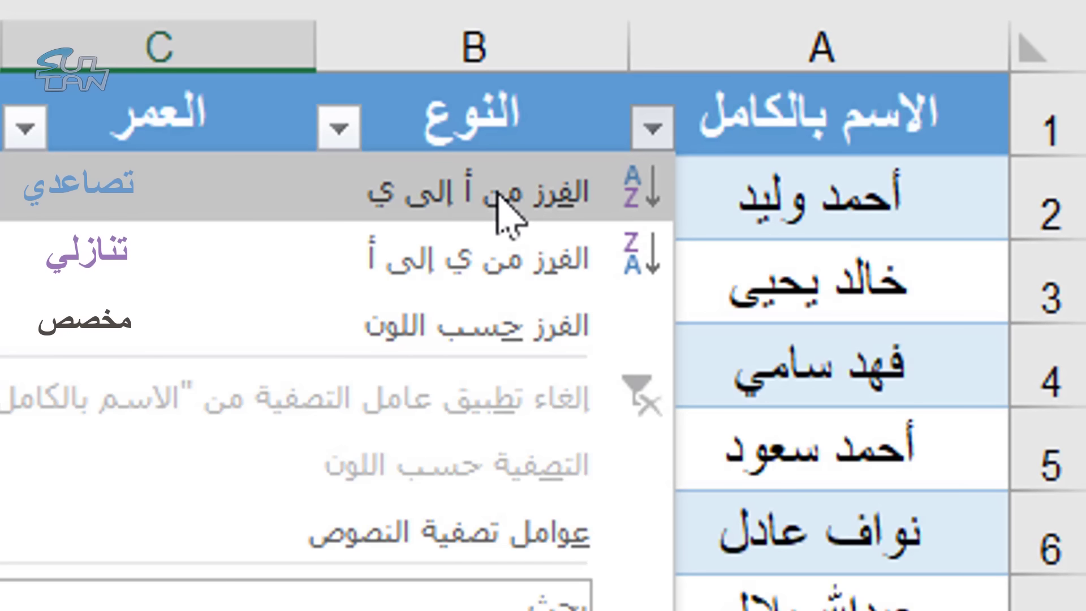
click(468, 190)
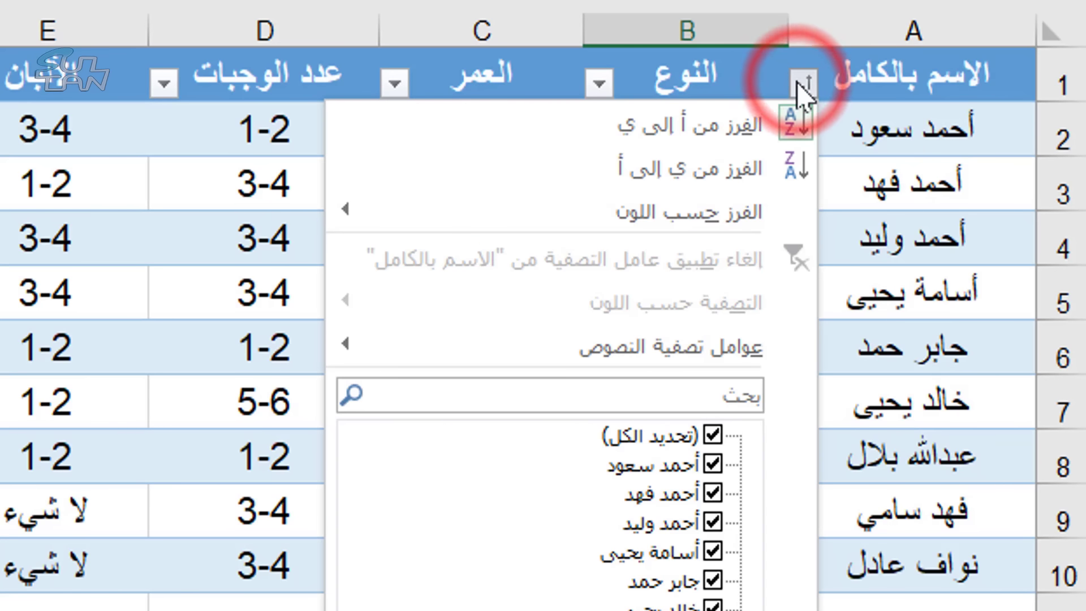
click(650, 164)
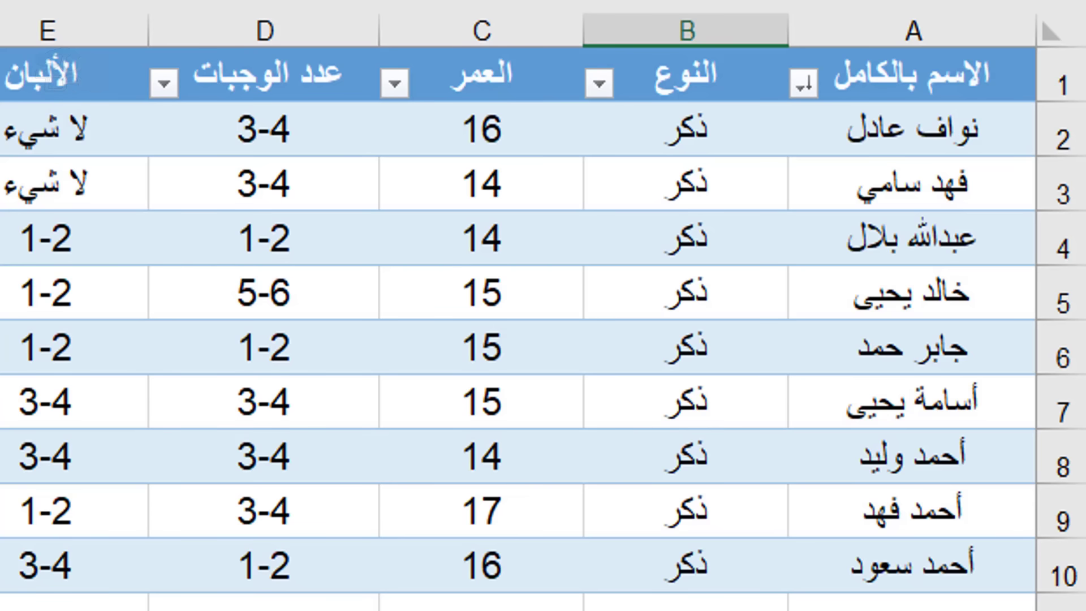
Restore the الاسم بالكامل column to ascending order, from أ to ي
click(807, 80)
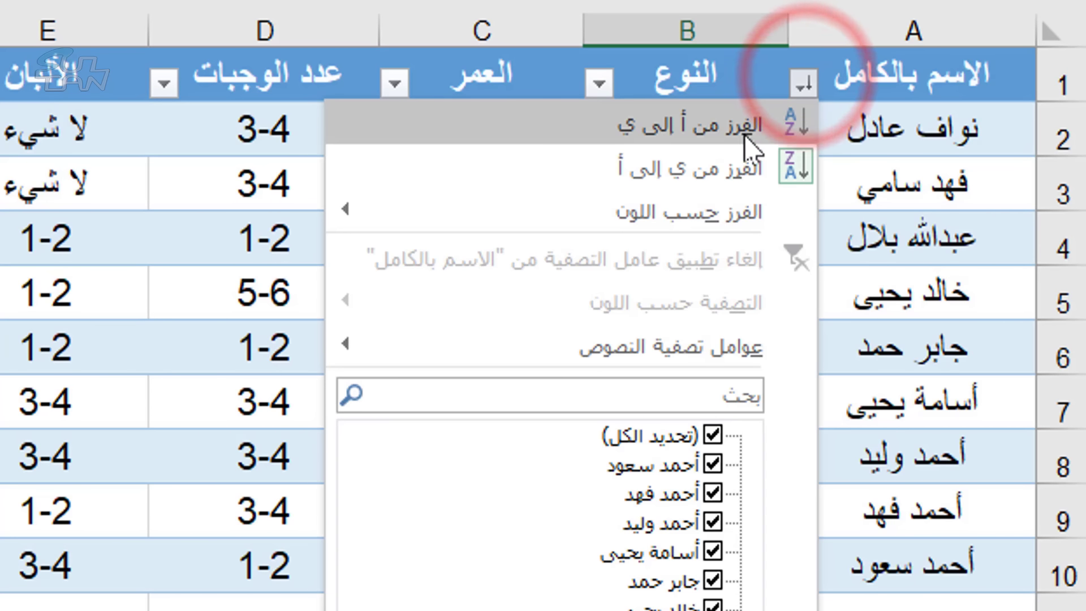
click(659, 124)
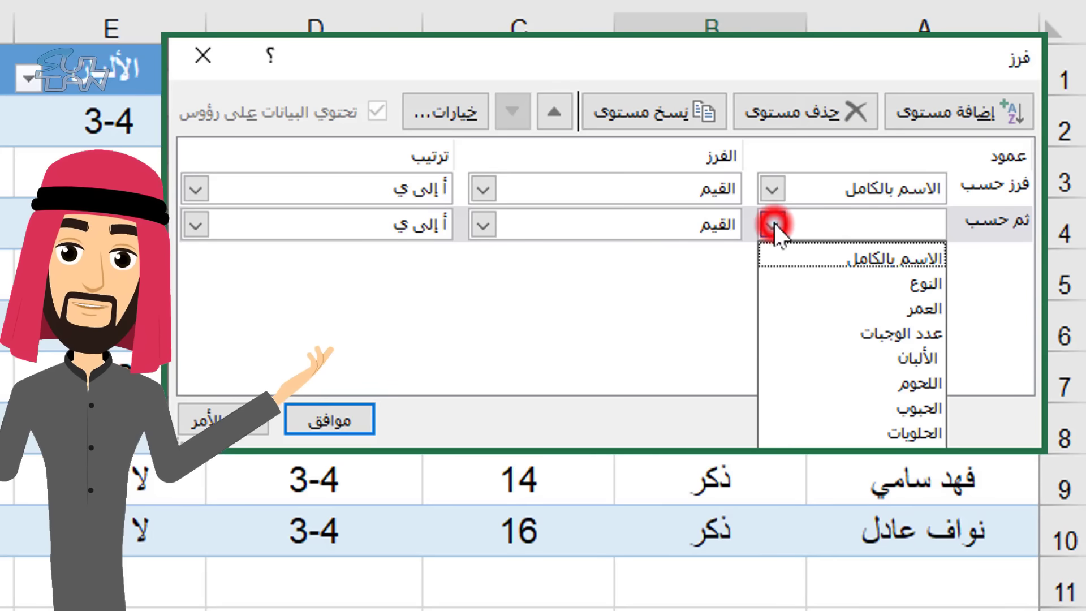
Apply a custom sort by الاسم بالكامل from أ to ي, with العمر from smallest to largest as the second level
click(839, 308)
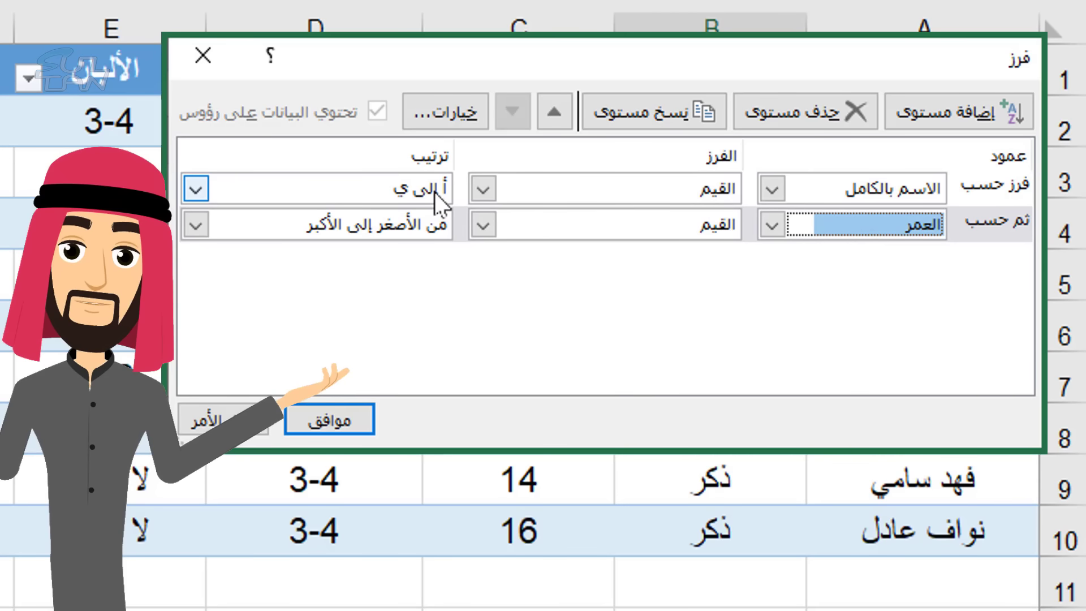
click(187, 198)
key(Return)
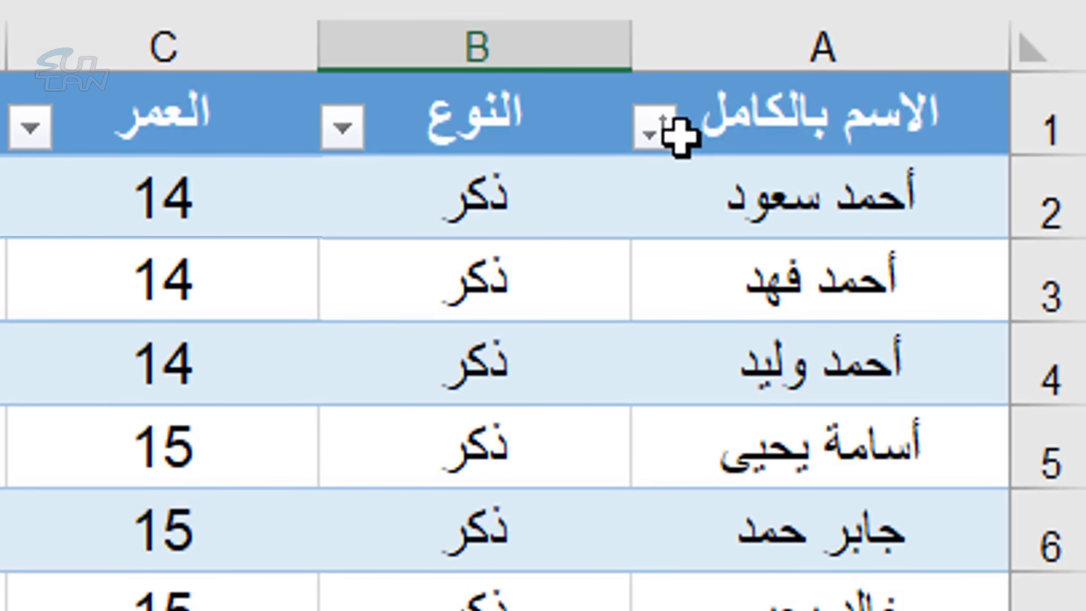
Start a custom sort from the الاسم بالكامل column, add three blank sort levels, and delete the last two
click(658, 130)
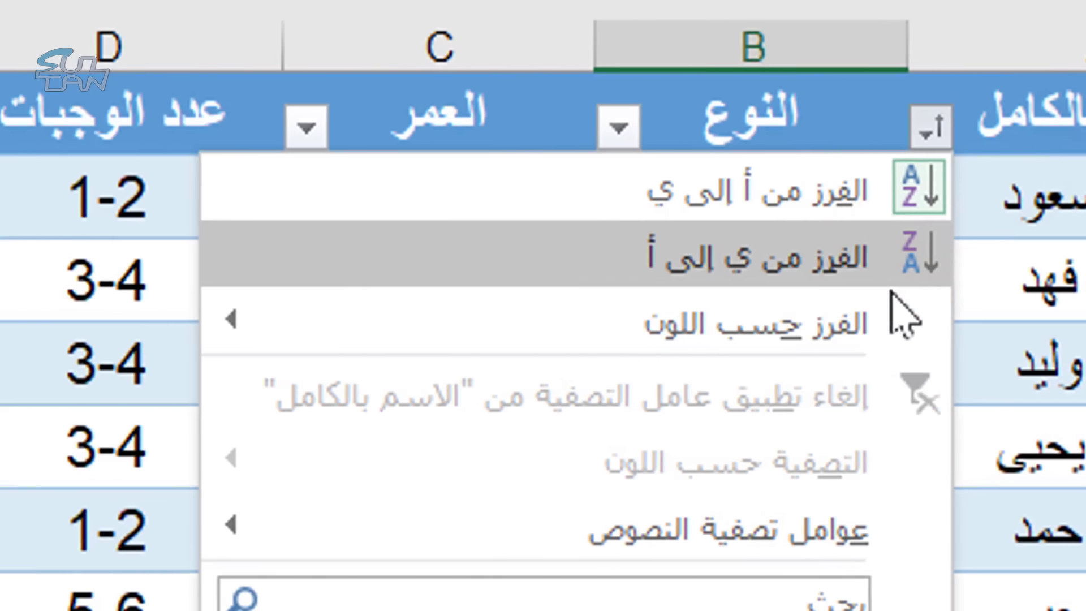
mouse_move(38, 325)
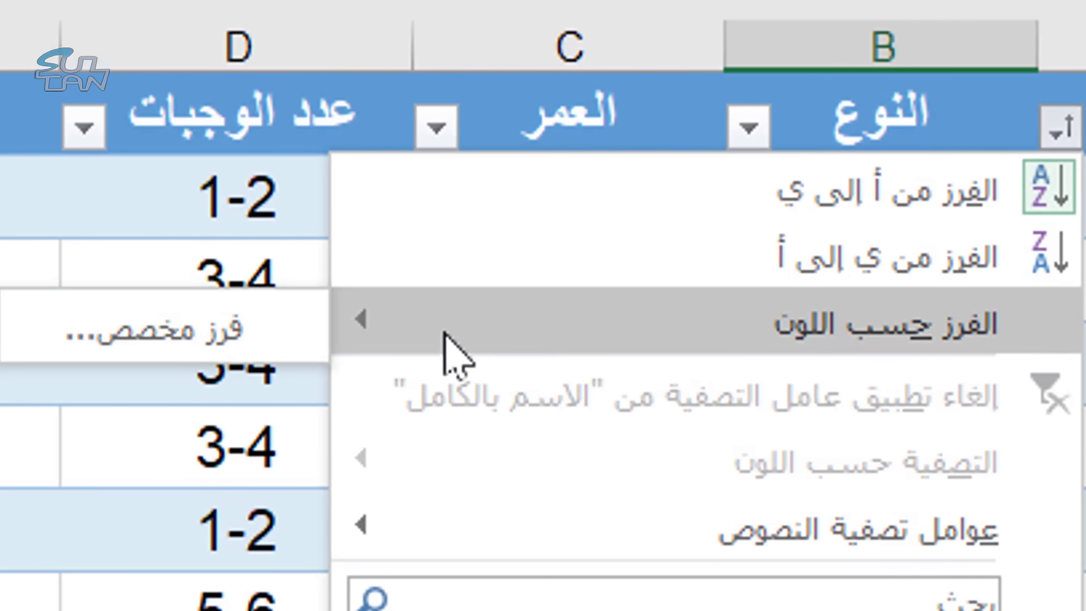
click(55, 350)
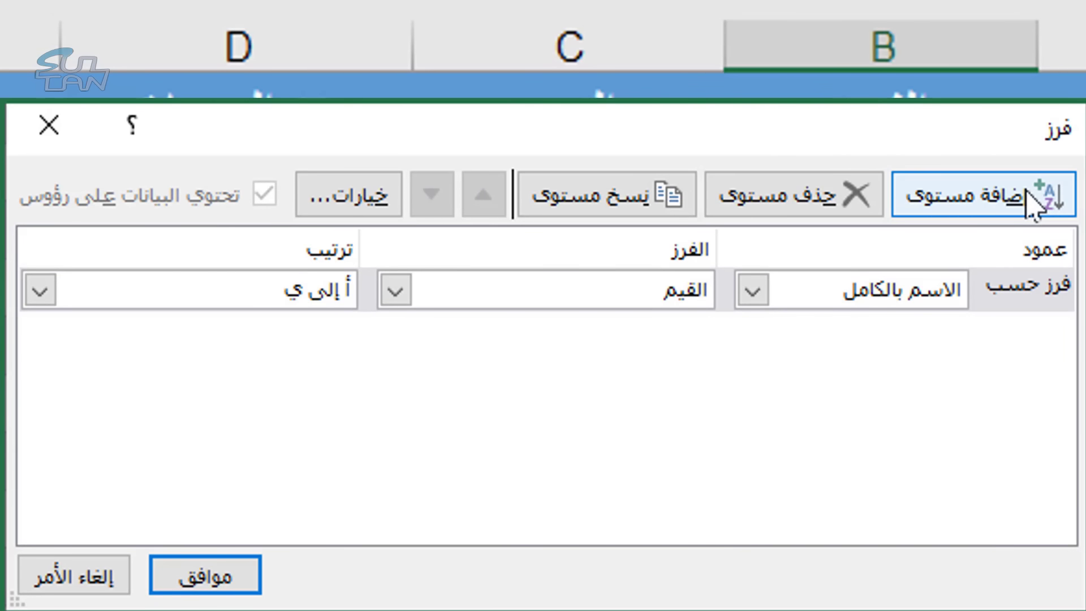
click(1015, 197)
click(1015, 198)
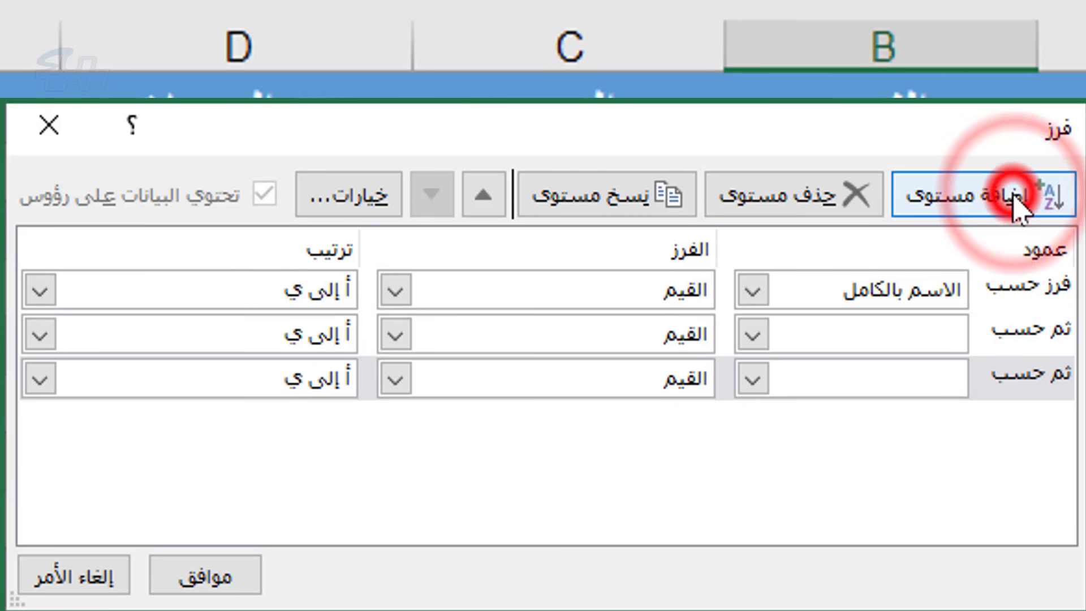
click(1015, 198)
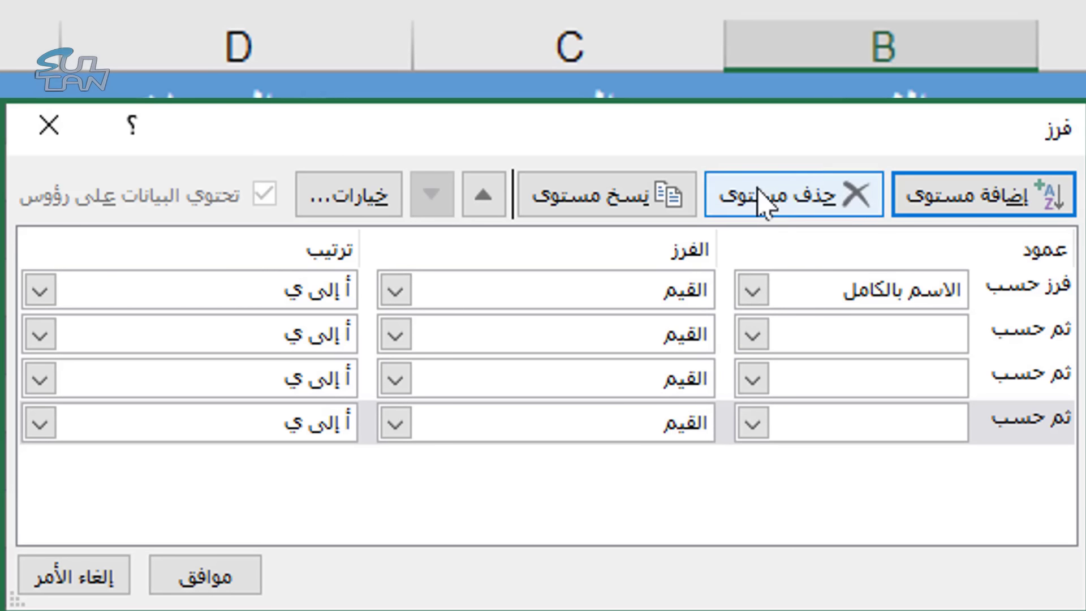
click(793, 195)
click(793, 198)
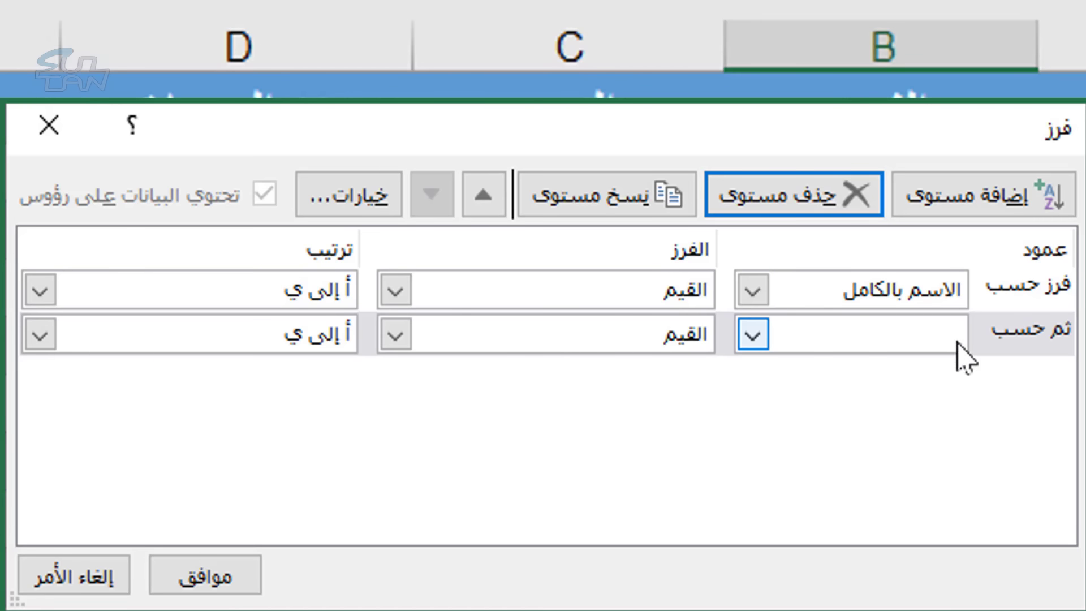
Set the second sort level to العمر from smallest to largest, check the order options of both levels, and apply the sort
click(752, 335)
click(840, 436)
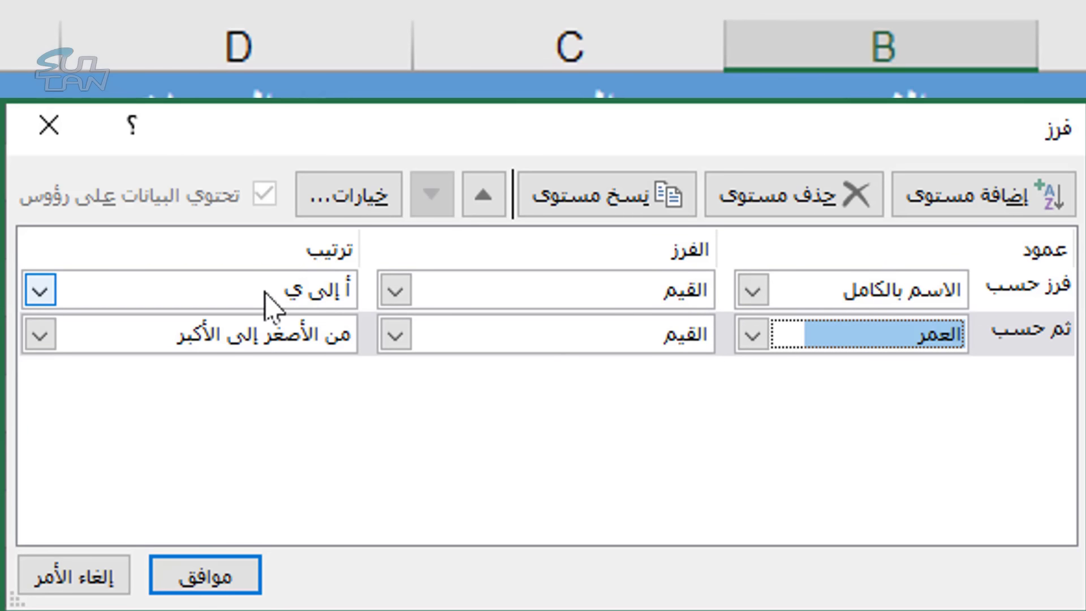
click(40, 290)
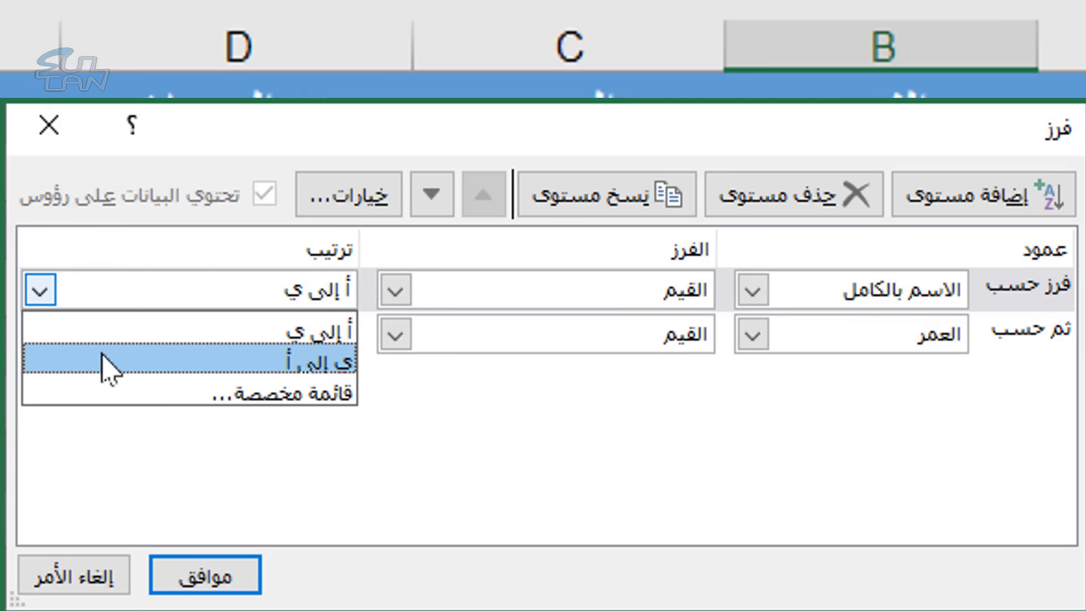
key(Escape)
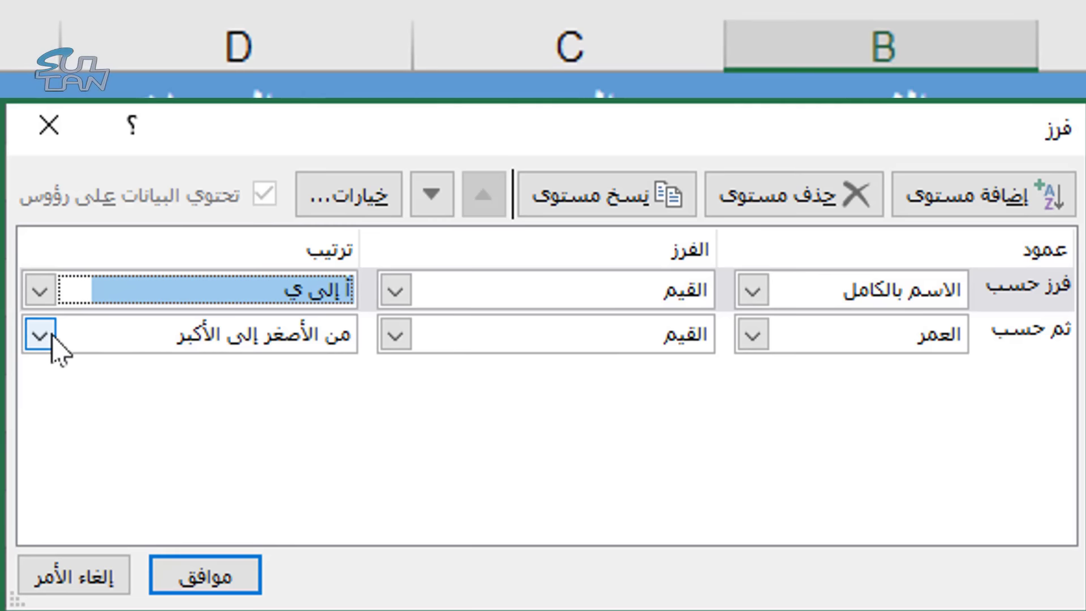
click(40, 334)
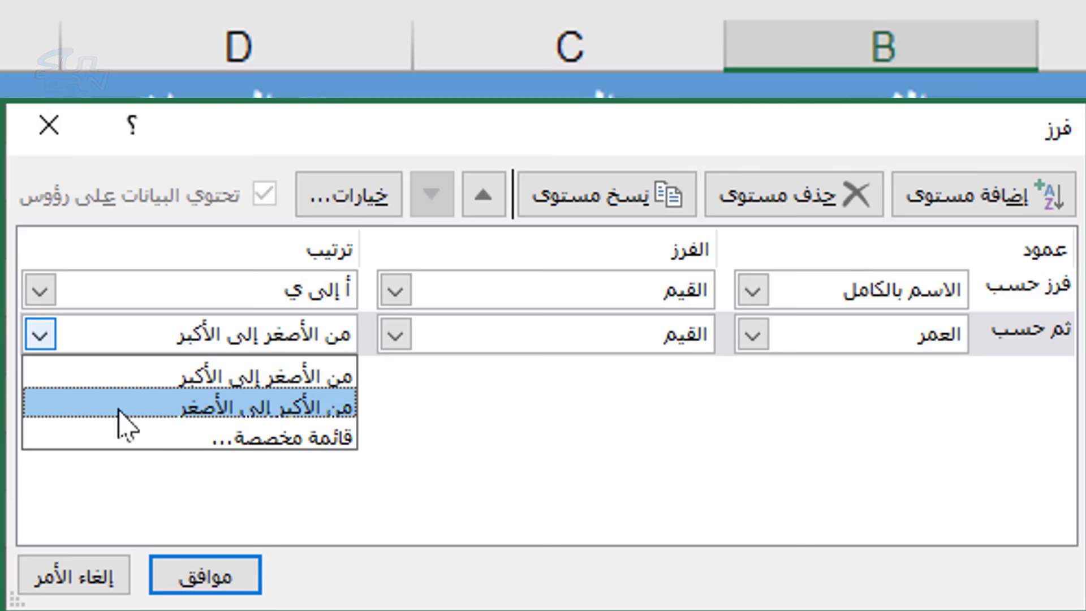
click(446, 421)
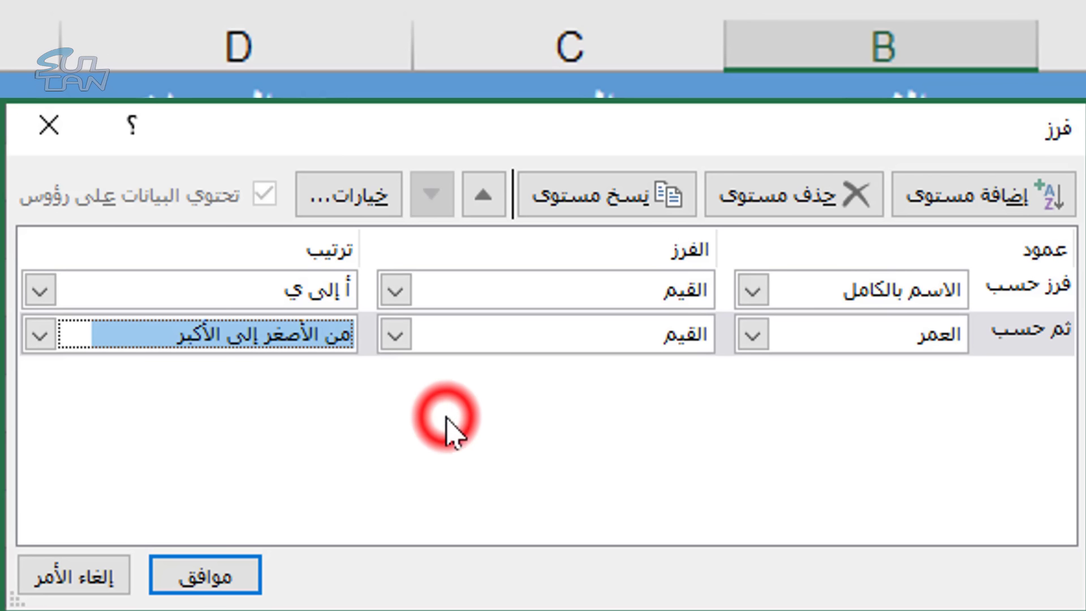
click(247, 576)
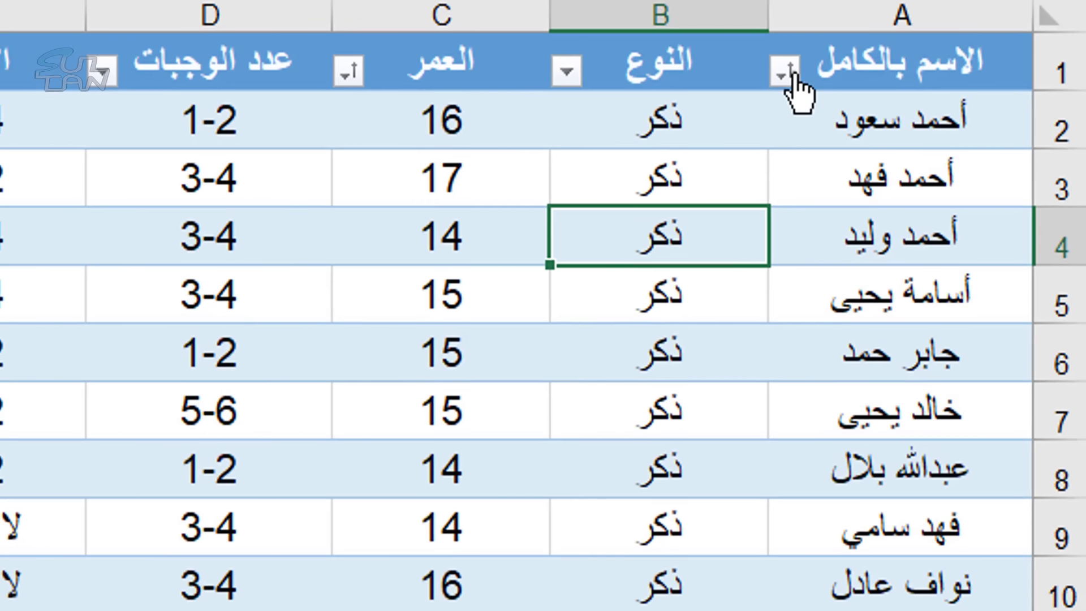
Filter the الاسم بالكامل column by searching its values for a first name
click(787, 72)
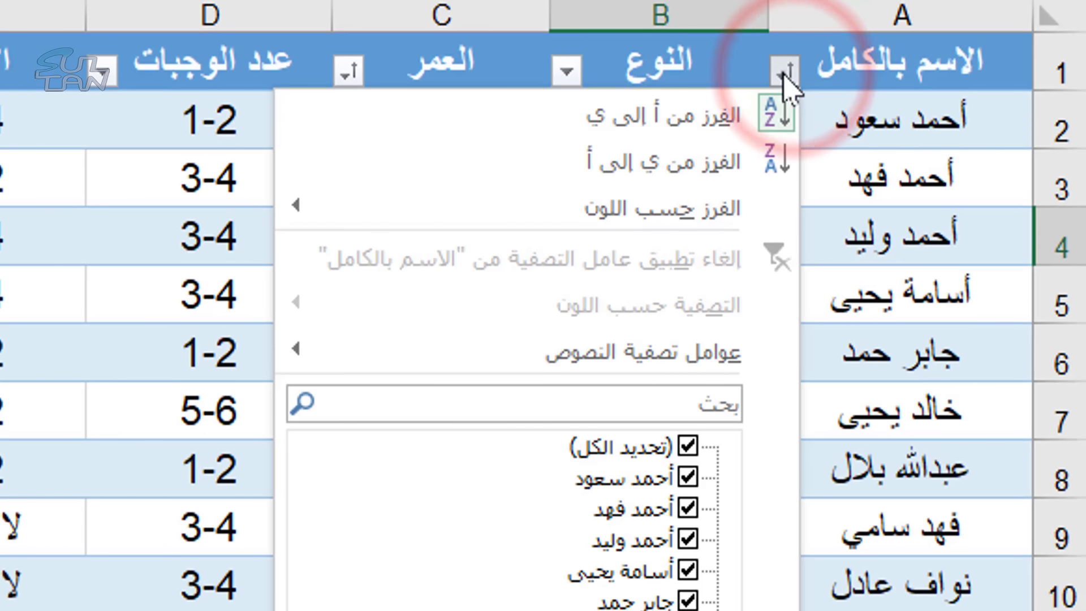
click(664, 399)
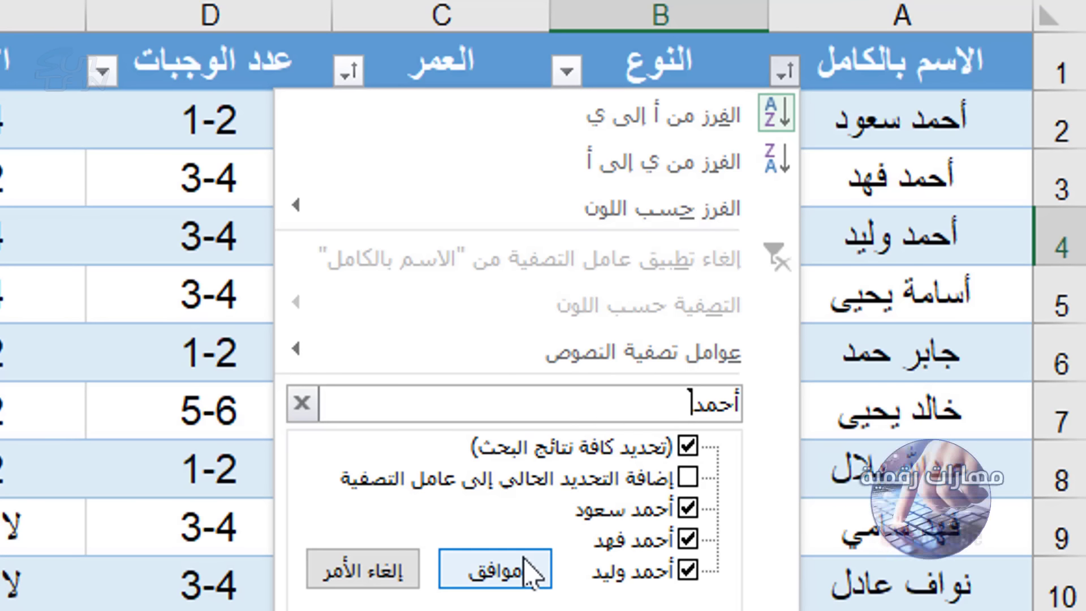
click(532, 570)
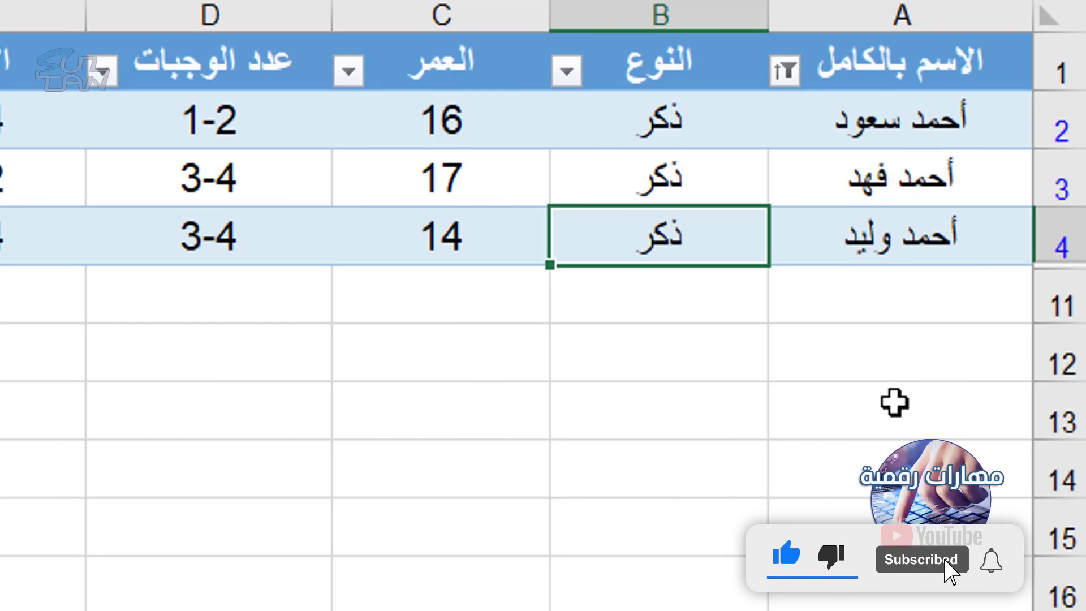
Reselect all values in the الاسم بالكامل filter to show every row, and select cell B12
click(785, 71)
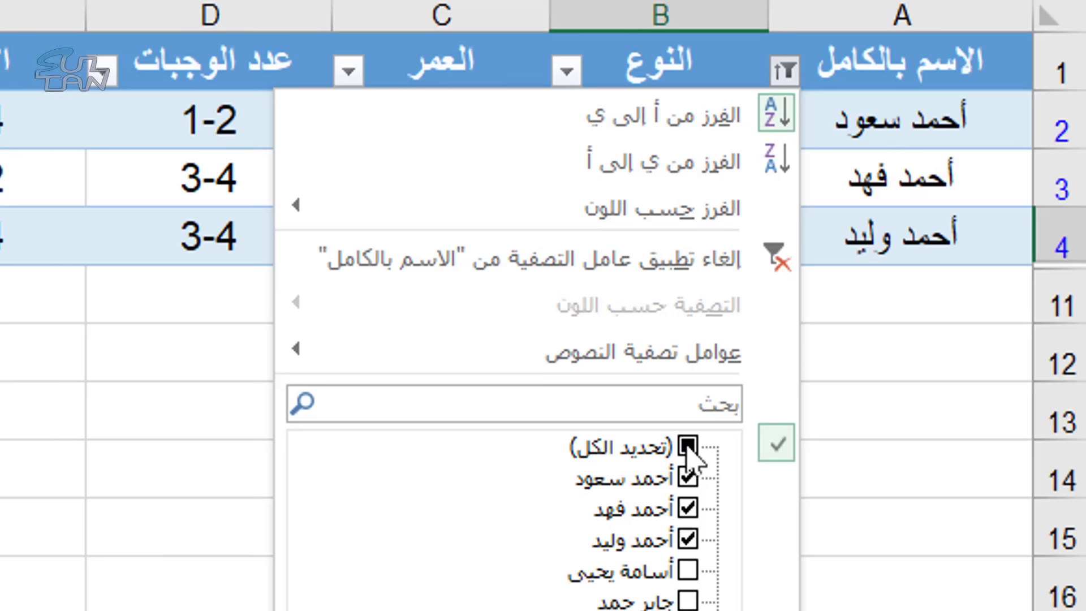
click(687, 447)
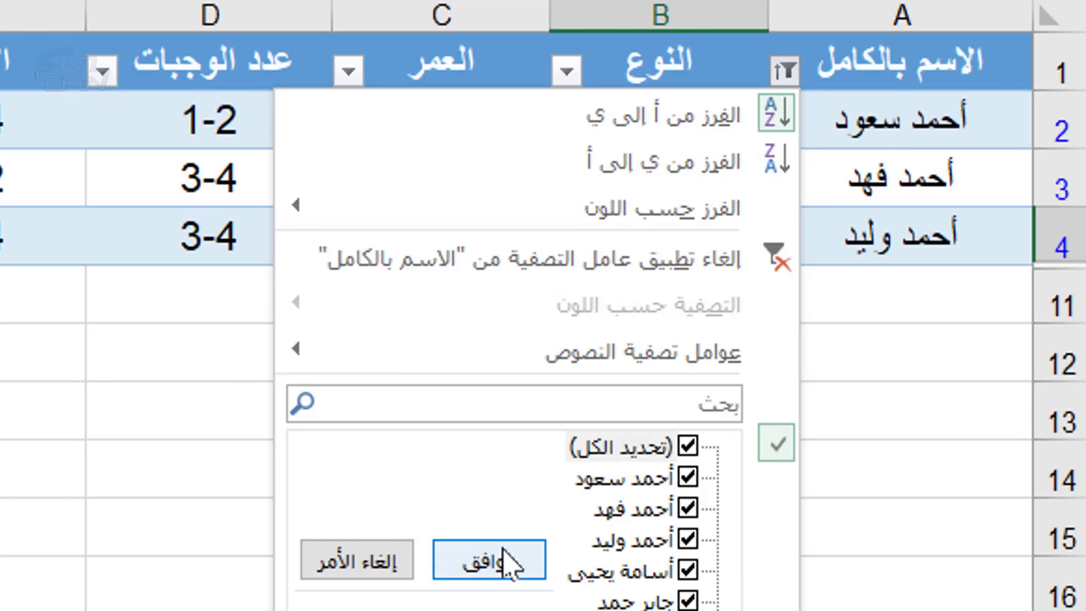
click(497, 560)
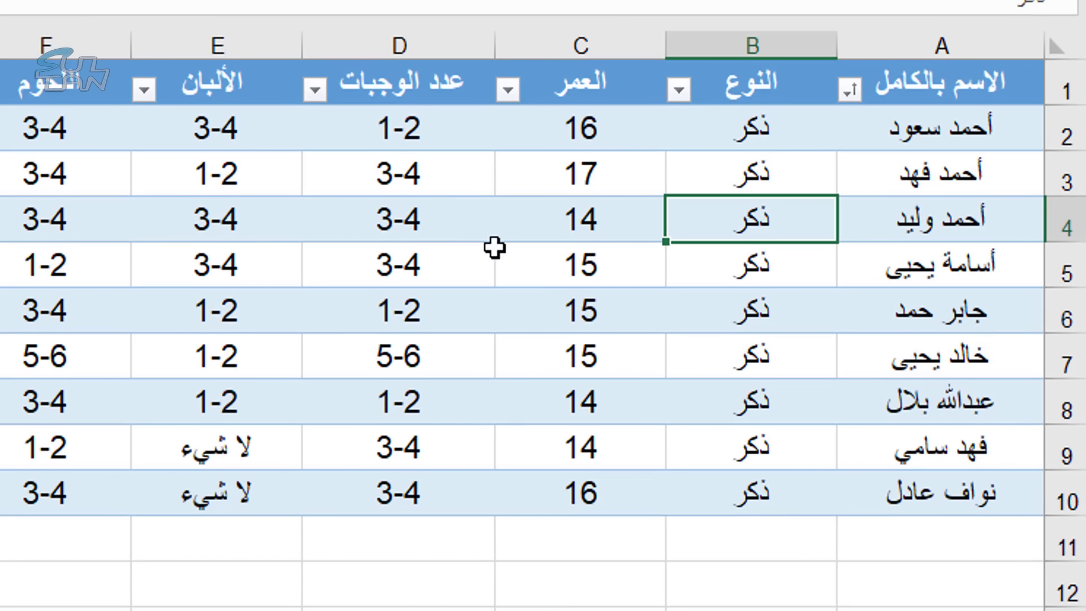
click(783, 600)
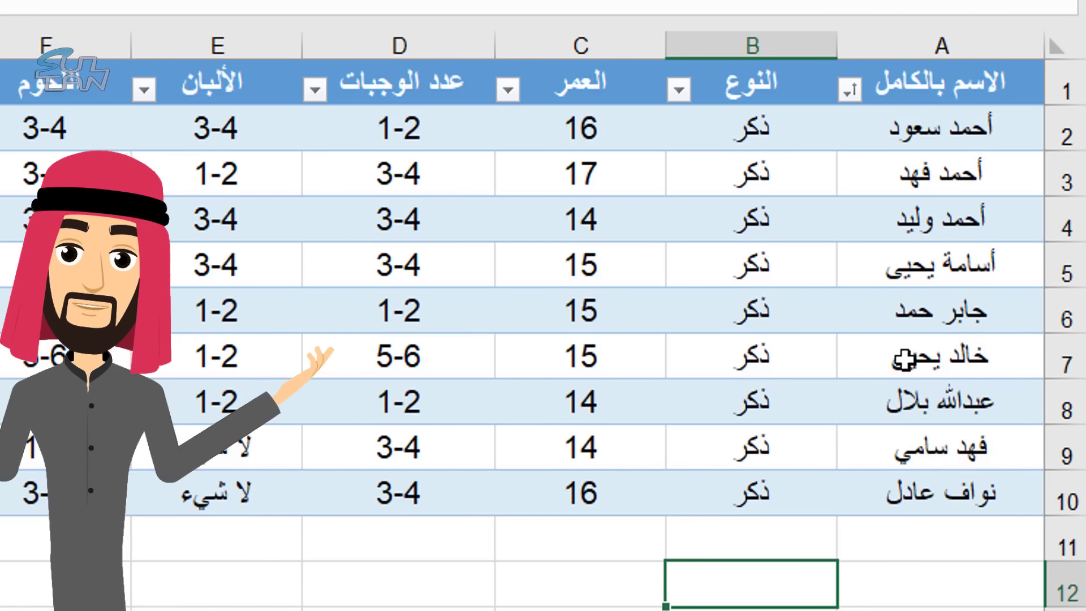
Start a custom text filter on الاسم بالكامل with يساوي and the full name from row 3 as the first condition
click(850, 90)
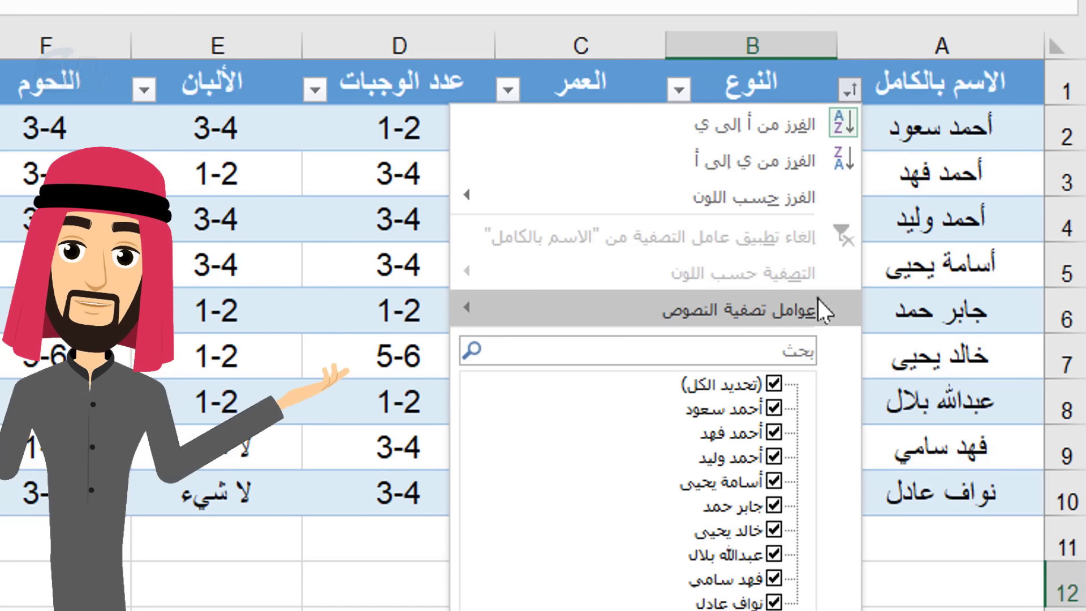
mouse_move(814, 310)
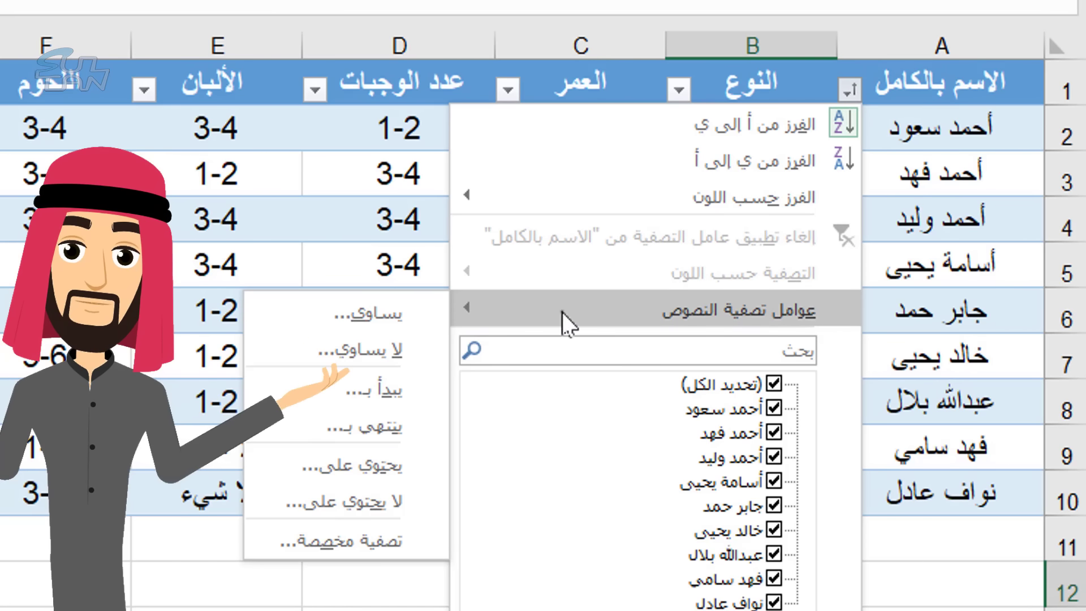
click(389, 538)
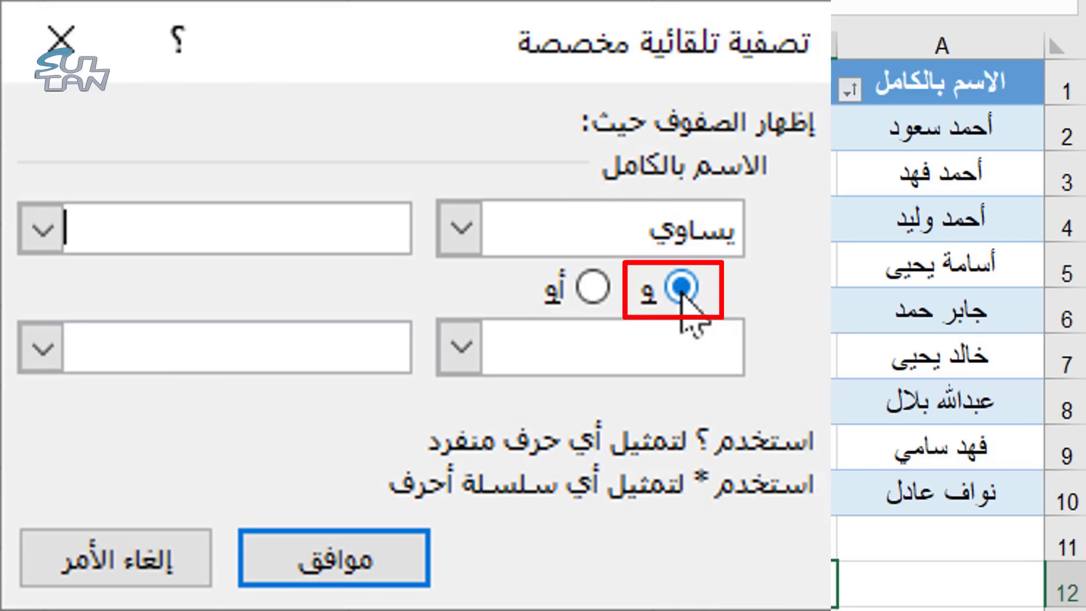
click(594, 292)
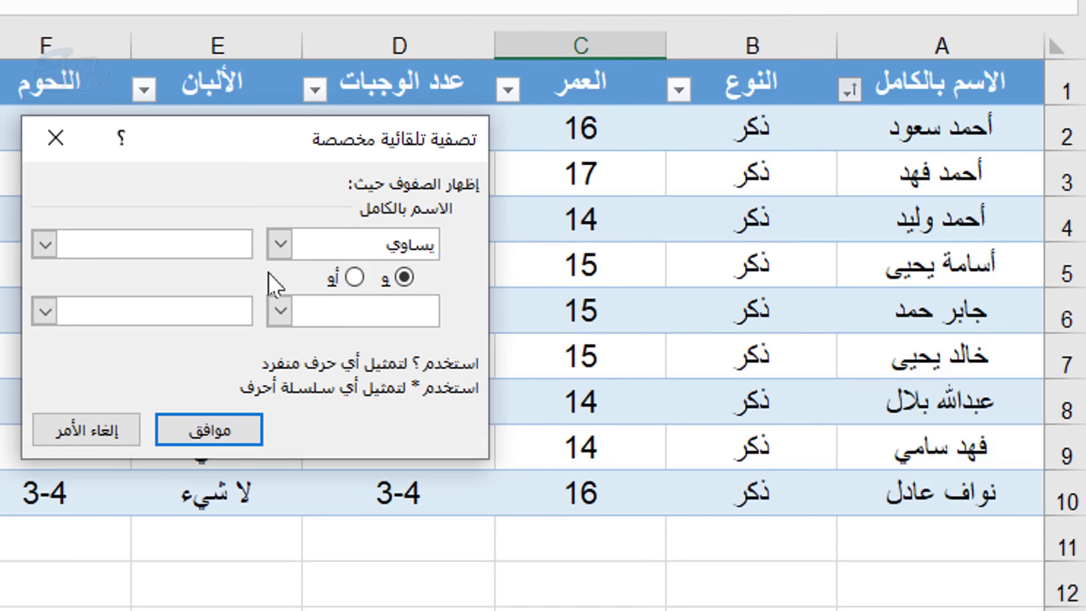
click(206, 242)
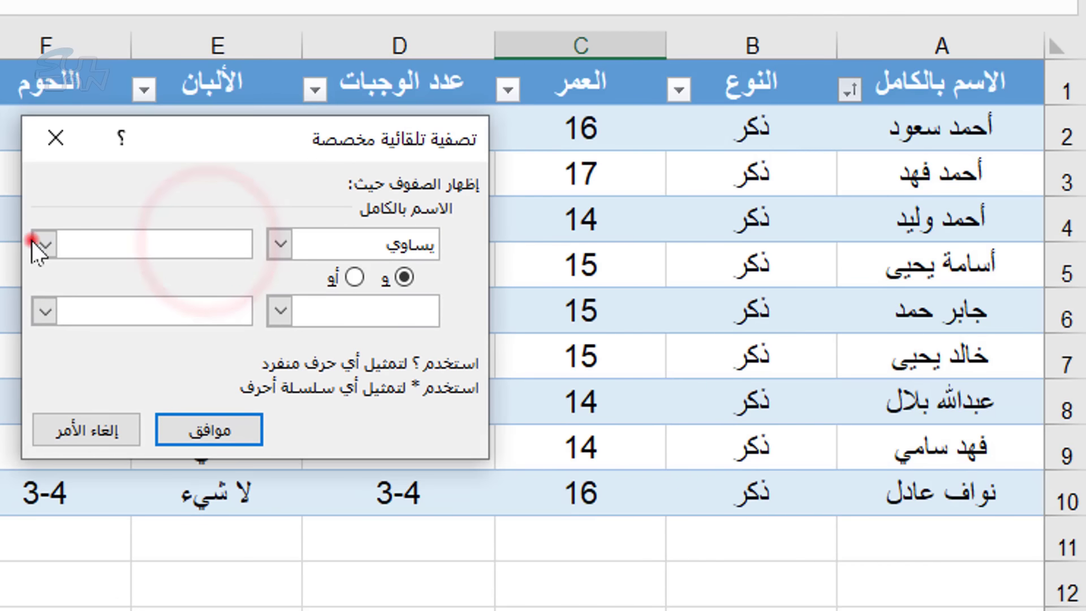
click(44, 243)
click(169, 279)
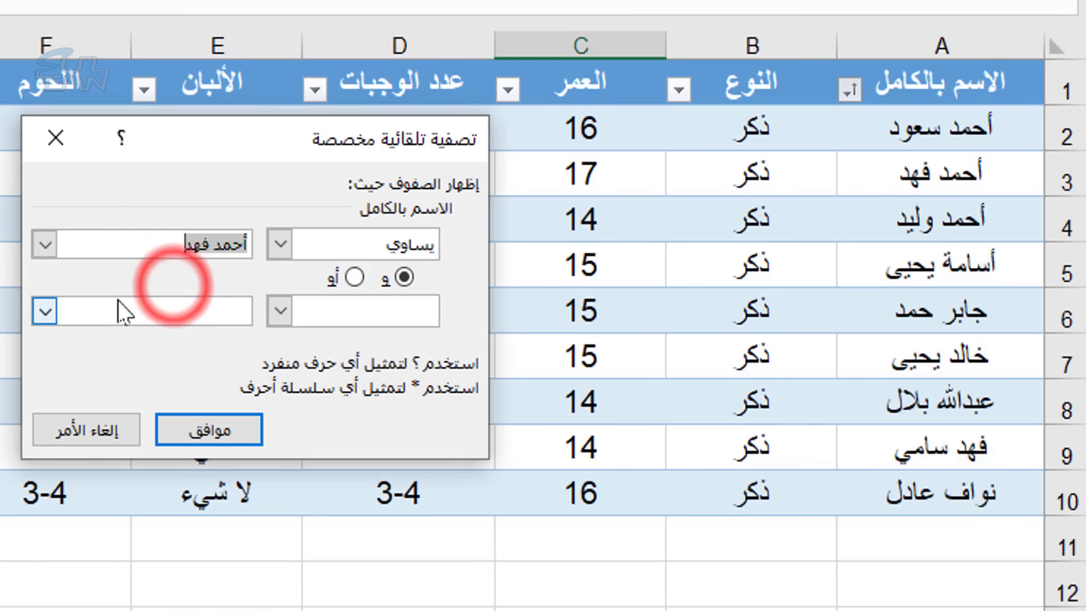
Add a second يساوي condition with the full name from row 5, joined by و, and apply the custom filter
click(45, 310)
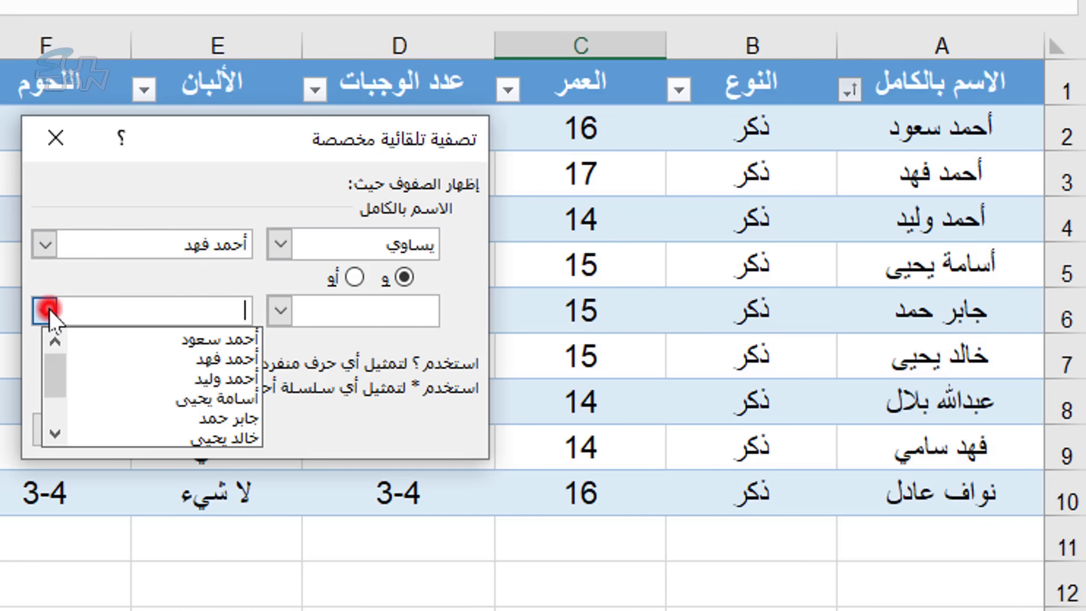
click(164, 405)
click(281, 311)
click(387, 355)
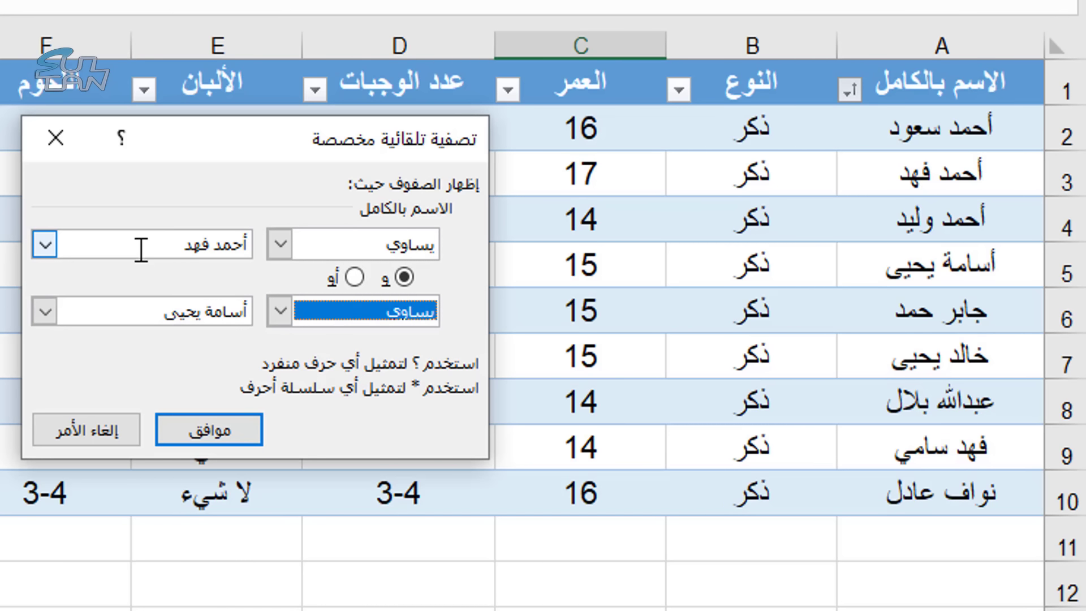
click(215, 430)
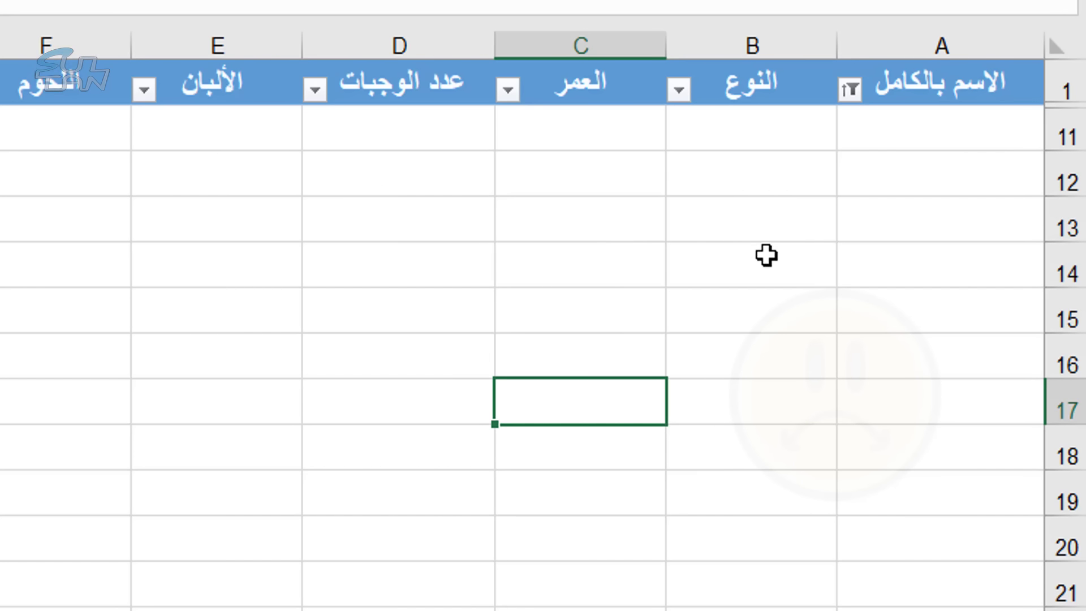
Change the operator joining the two custom filter conditions on الاسم بالكامل to أو and apply the filter
click(850, 91)
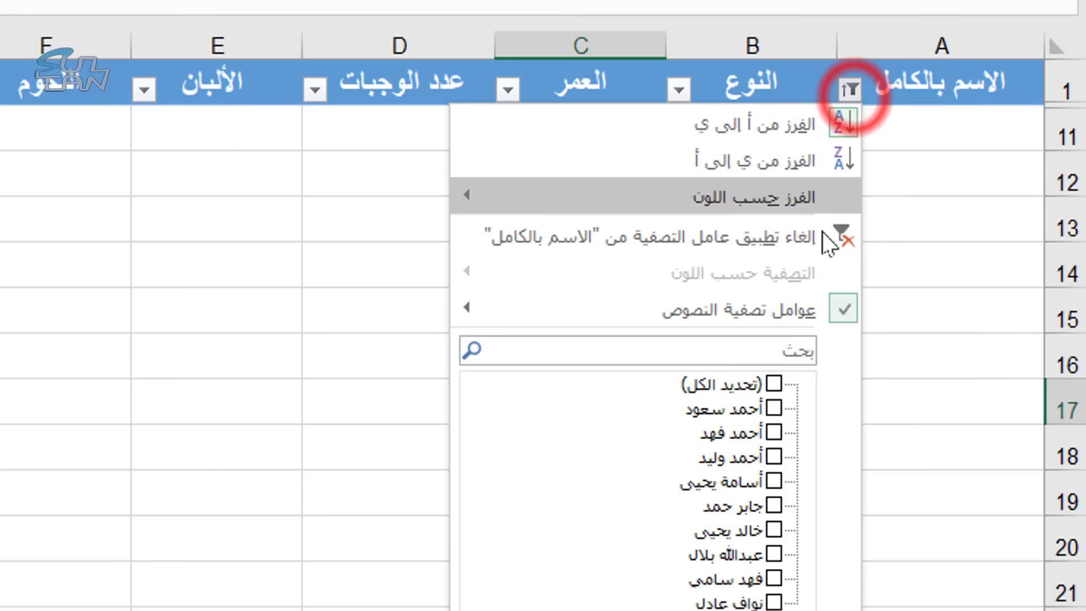
mouse_move(566, 304)
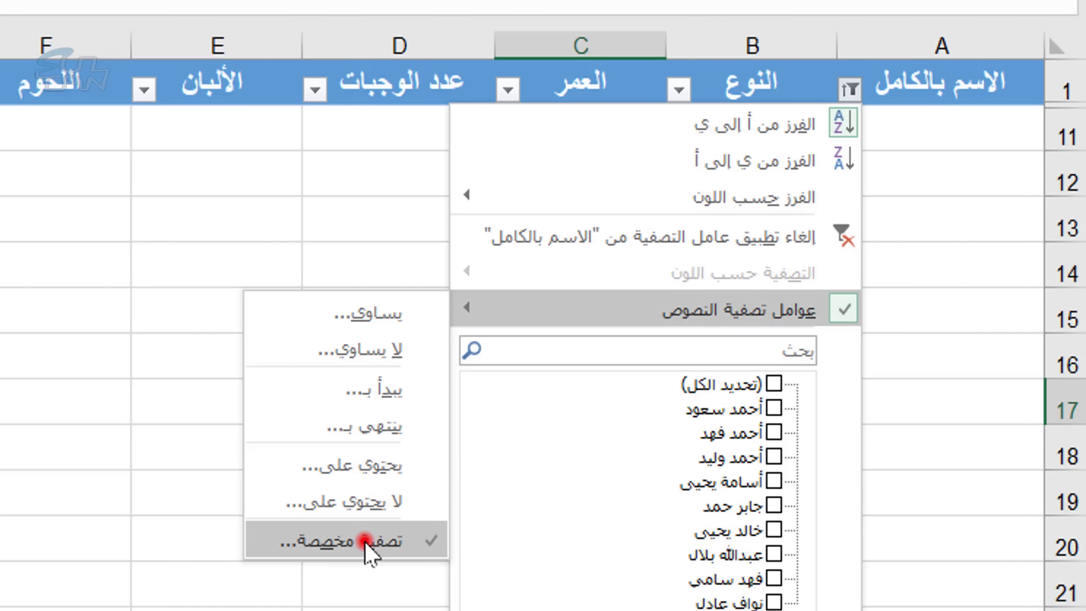
click(315, 542)
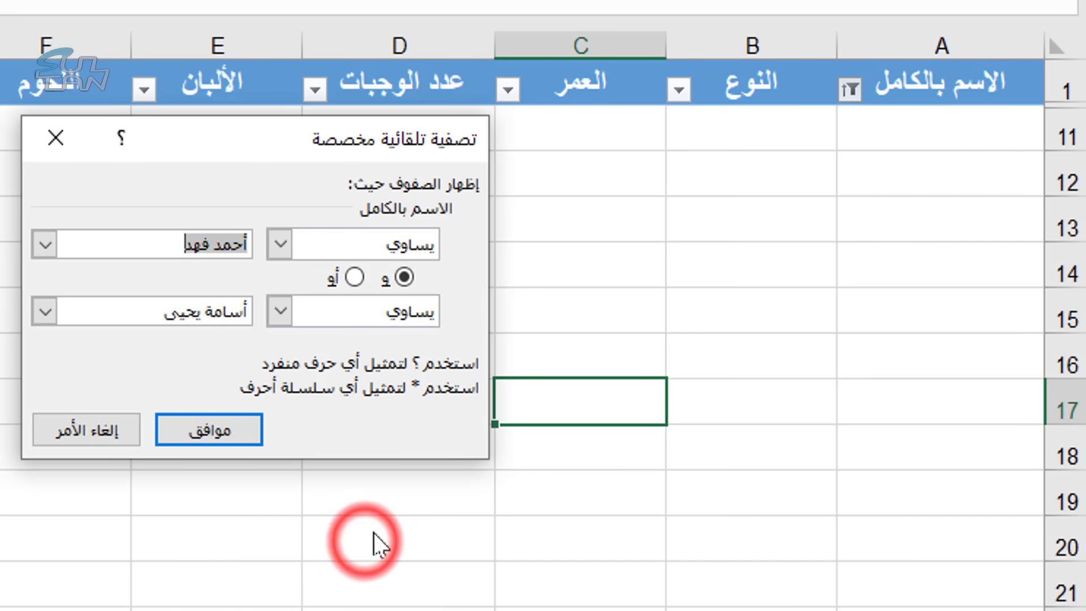
click(352, 277)
click(246, 432)
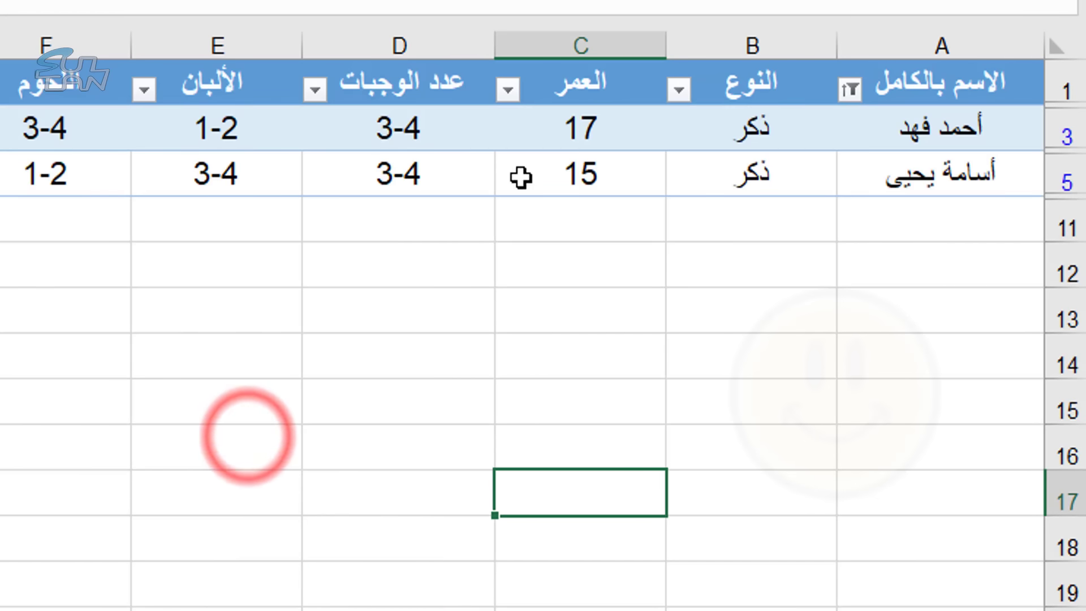
click(752, 264)
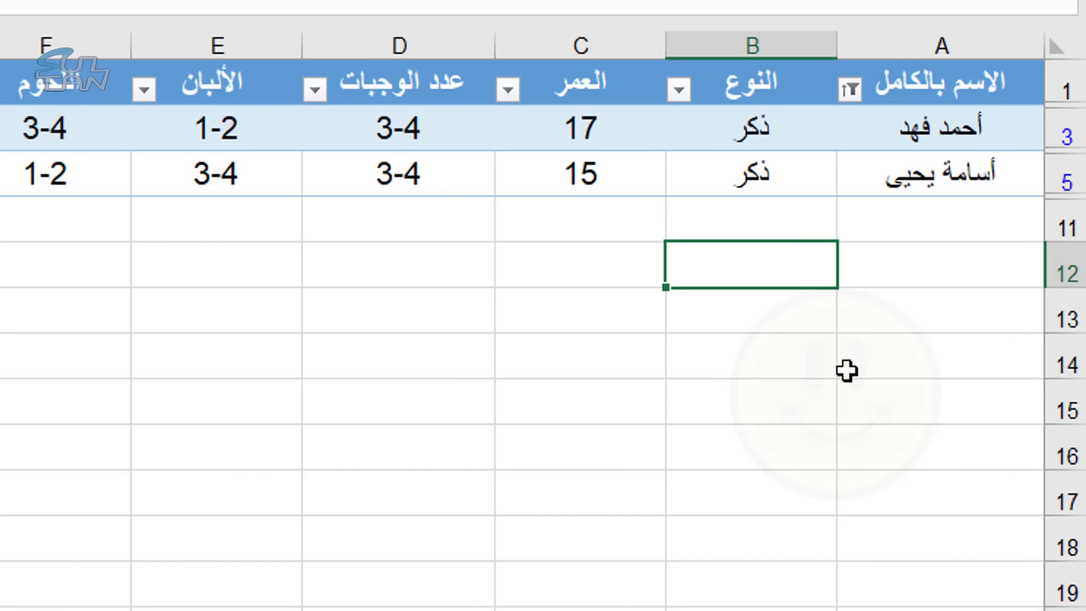
Select all names again in the الاسم بالكامل column's filter list
click(849, 88)
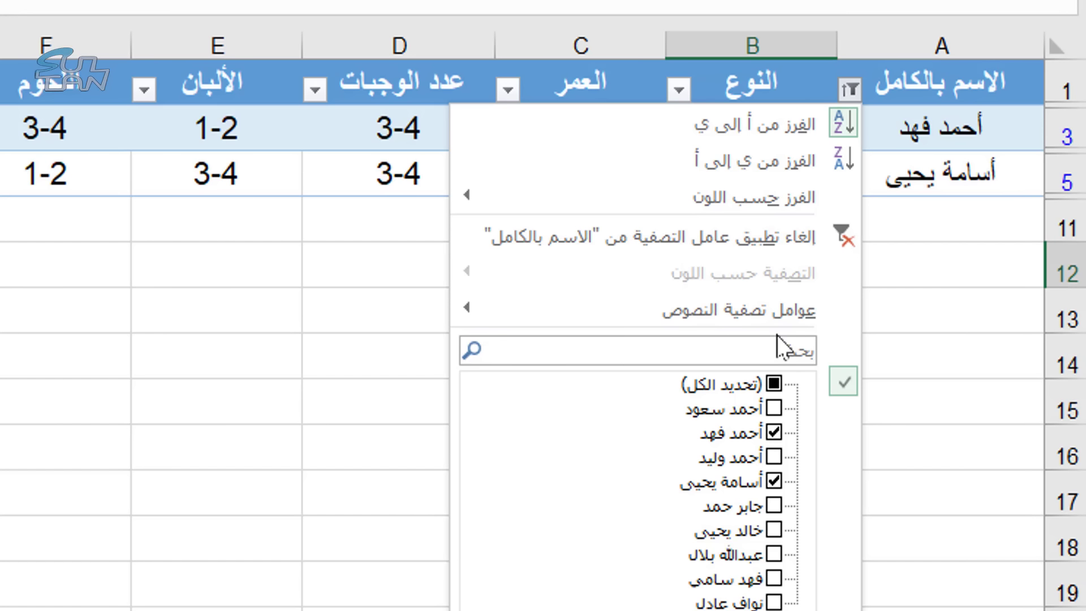
click(773, 384)
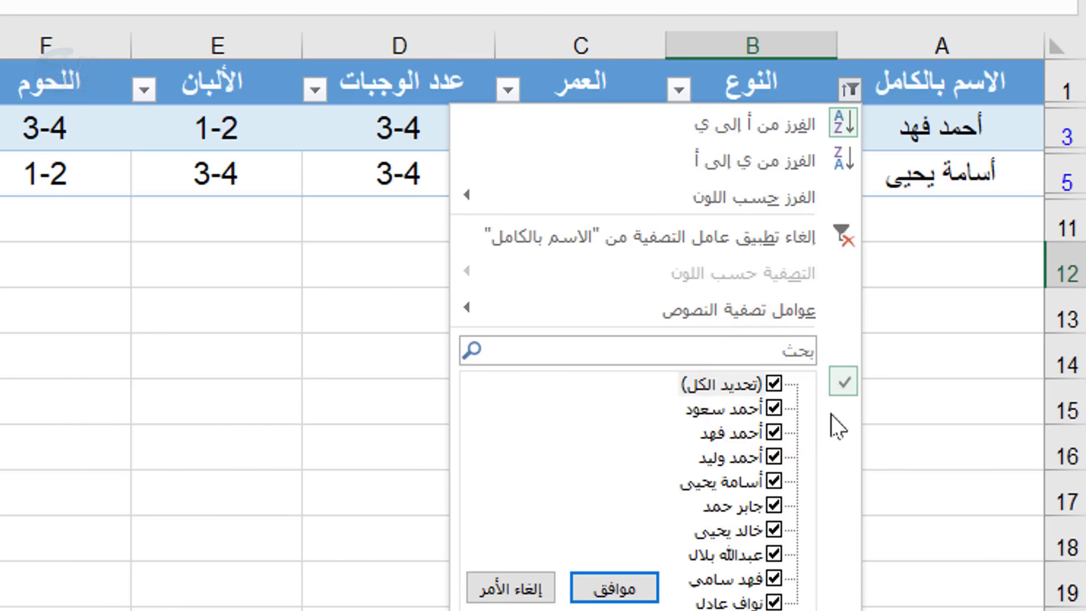